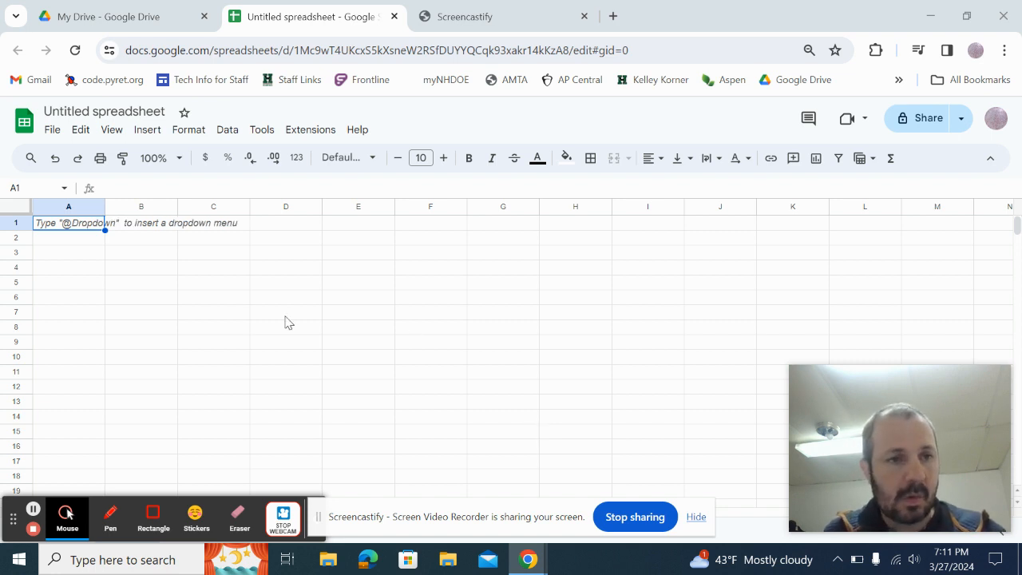
Enter the header 'Fg of m2 hanging mass (N)' in A1 and widen column A to fit.
{"action": "left_click", "coordinate": [92, 230]}
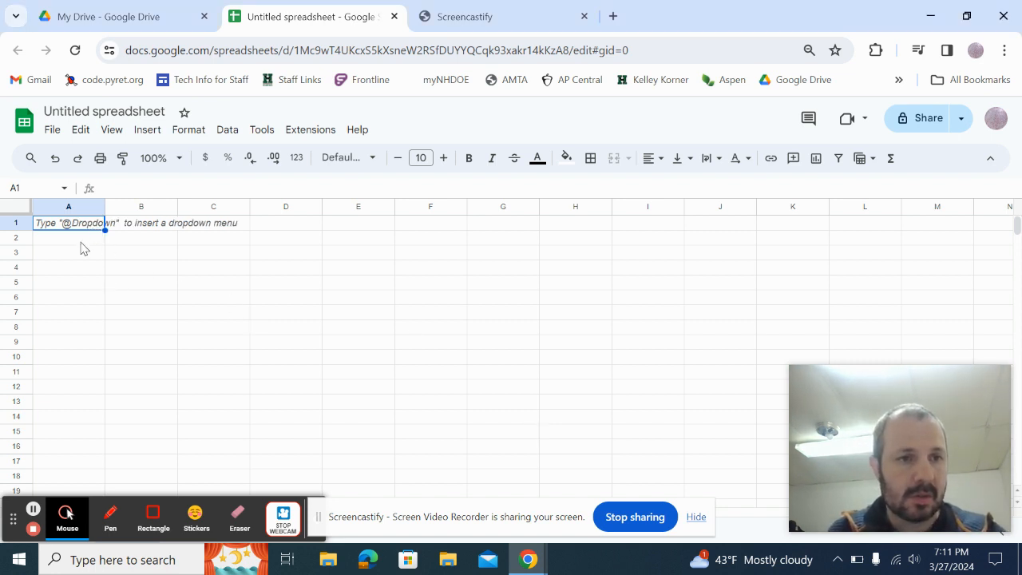
{"action": "left_click", "coordinate": [81, 242]}
{"action": "left_click", "coordinate": [69, 225]}
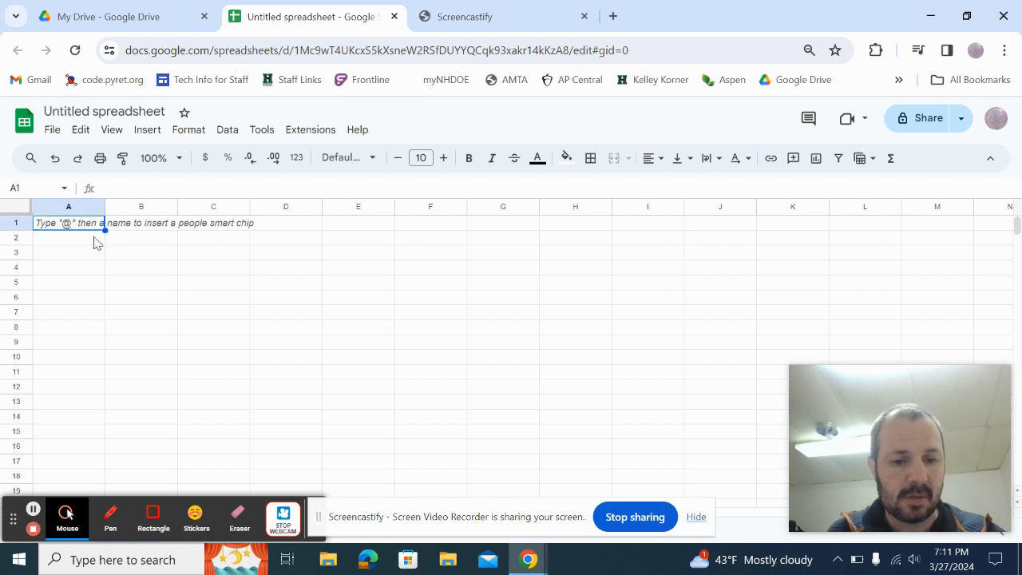
{"action": "type", "text": "Fg"}
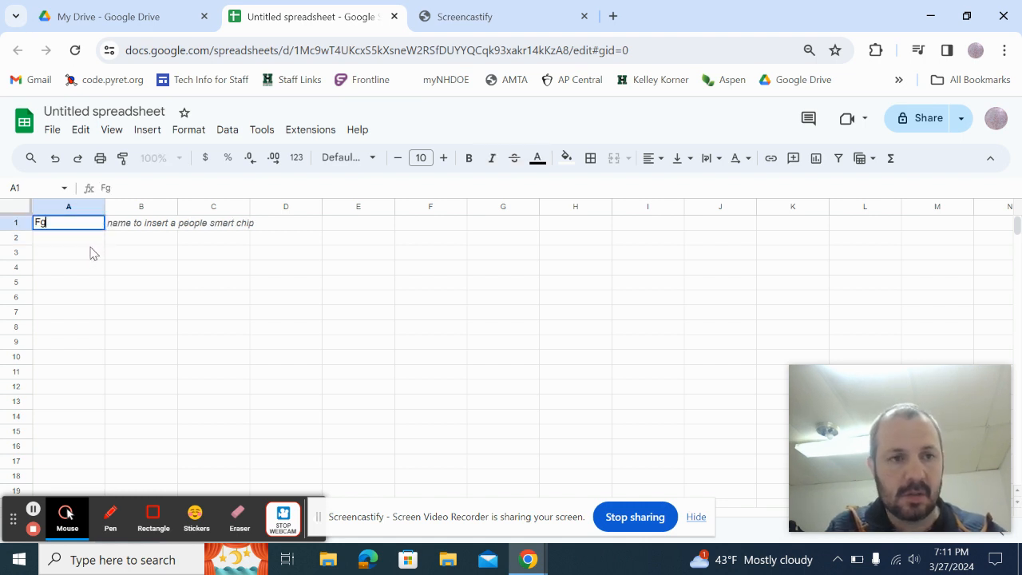
{"action": "type", "text": " of m2"}
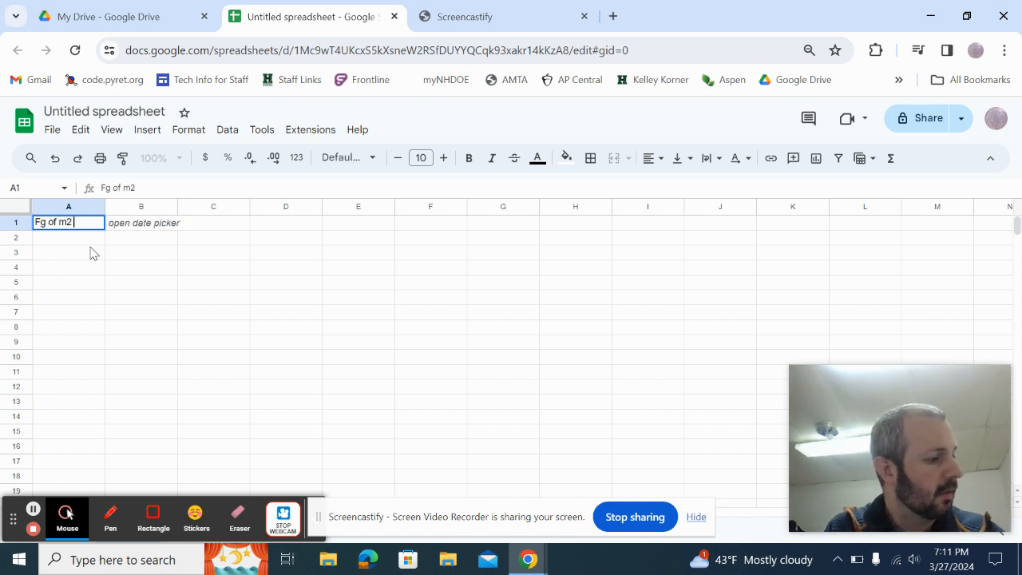
{"action": "type", "text": " hanging"}
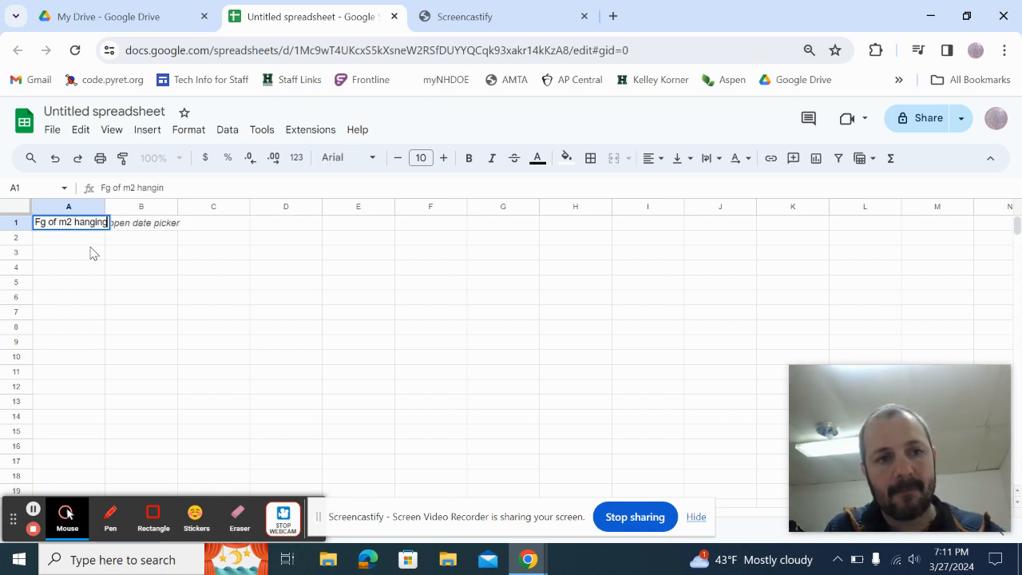
{"action": "type", "text": " mass"}
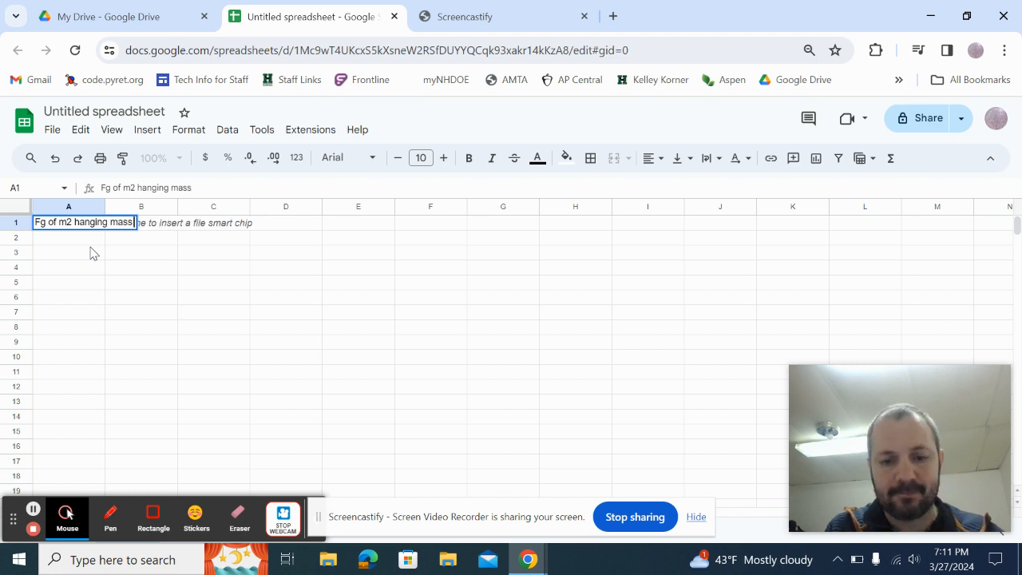
{"action": "type", "text": " (N)"}
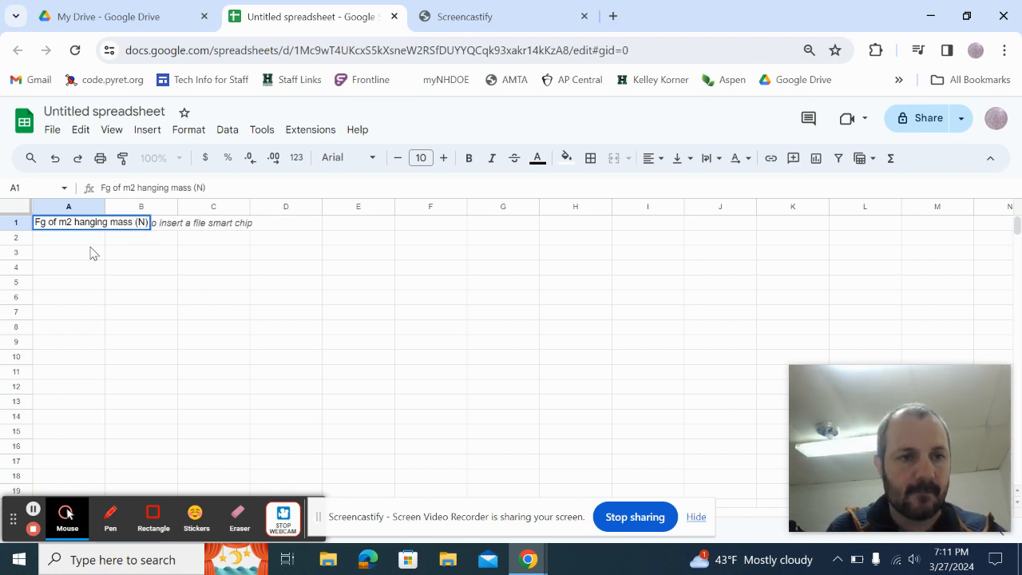
{"action": "key", "text": "Return"}
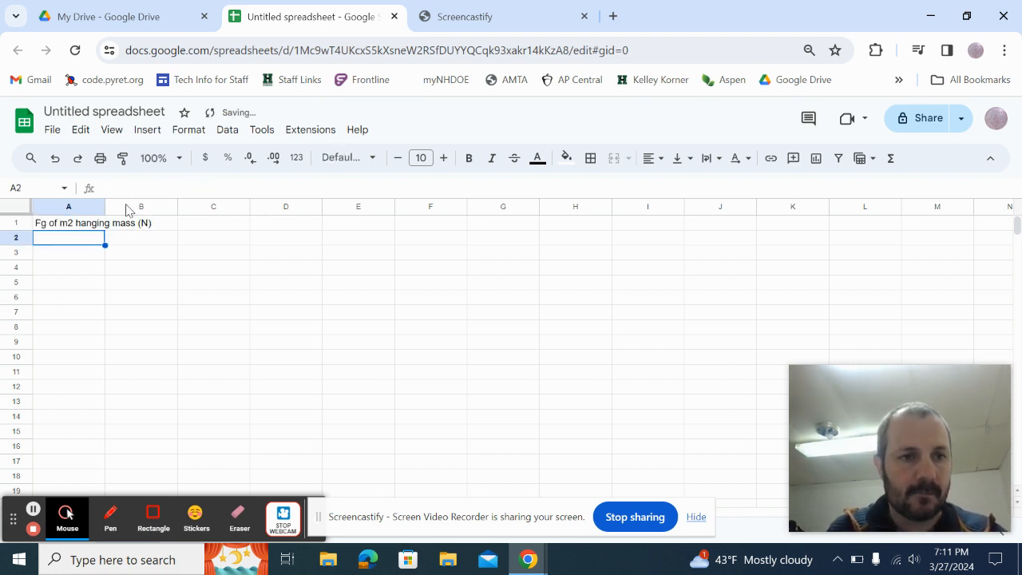
{"action": "left_click_drag", "start_coordinate": [106, 207], "coordinate": [161, 206]}
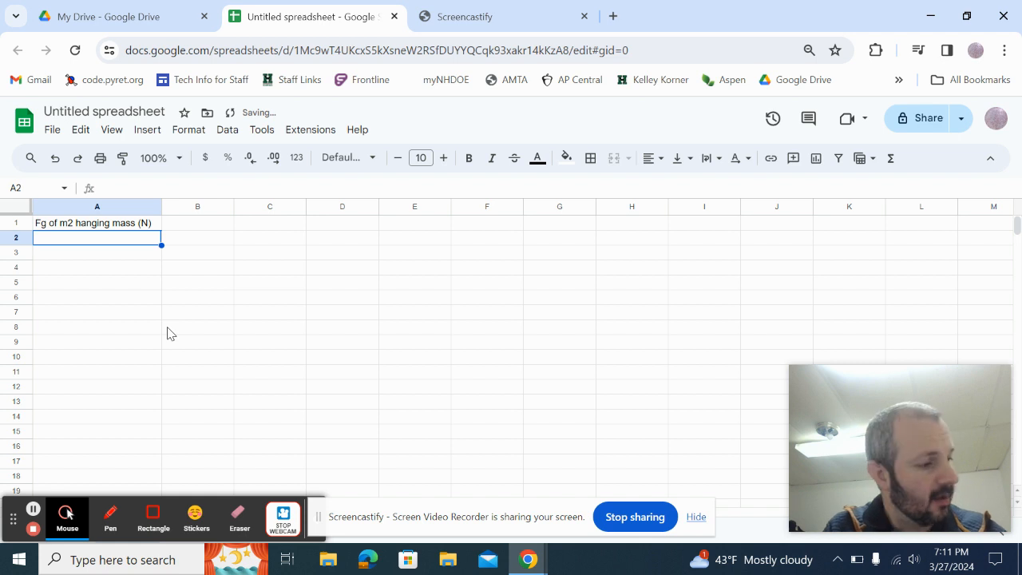
Enter force values 0.0589, 0.255, 0.451, 0.746, 1.04 and 1.53 in A2:A7.
{"action": "type", "text": "0"}
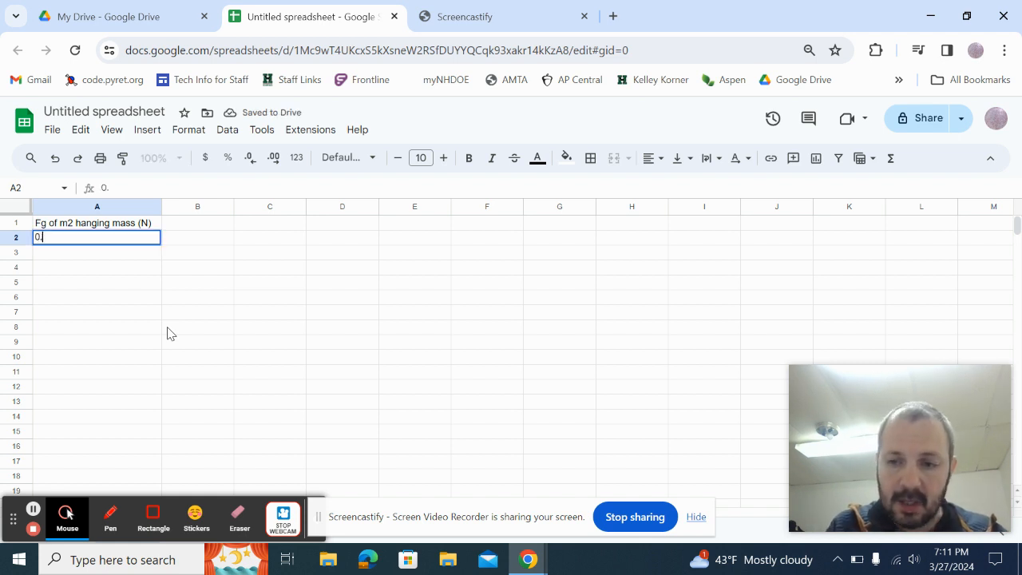
{"action": "type", "text": ".0589"}
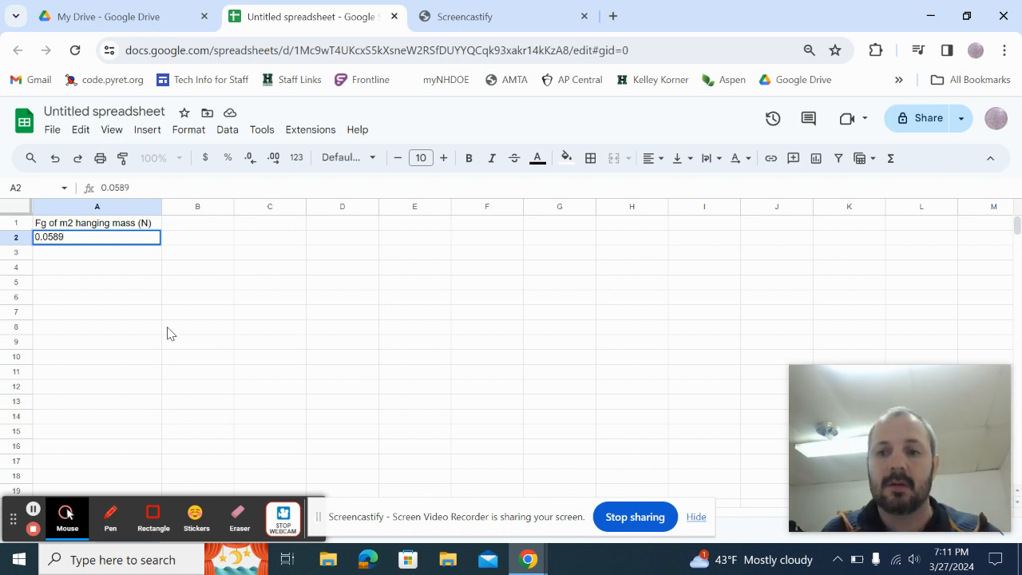
{"action": "key", "text": "Return"}
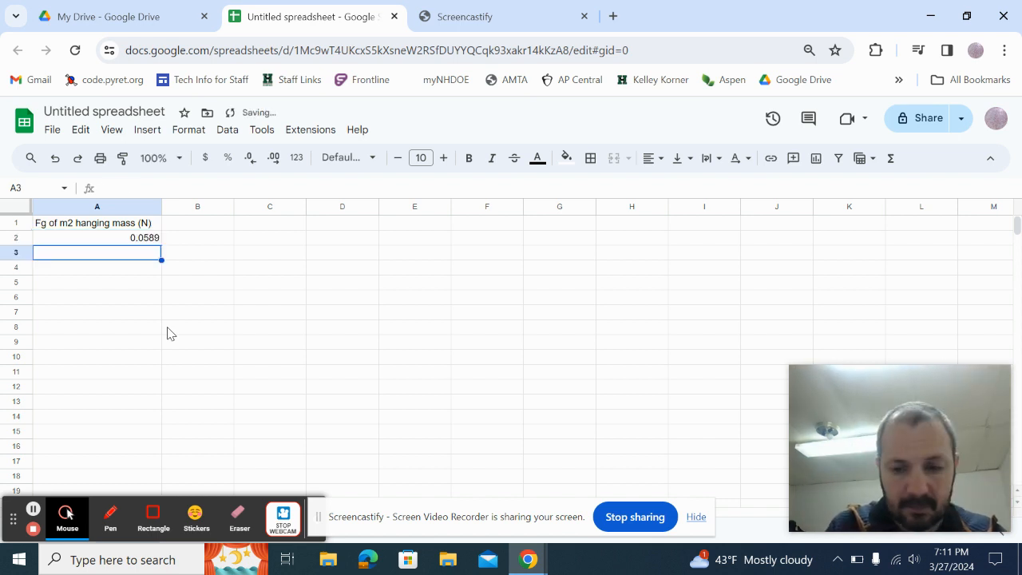
{"action": "type", "text": ".25"}
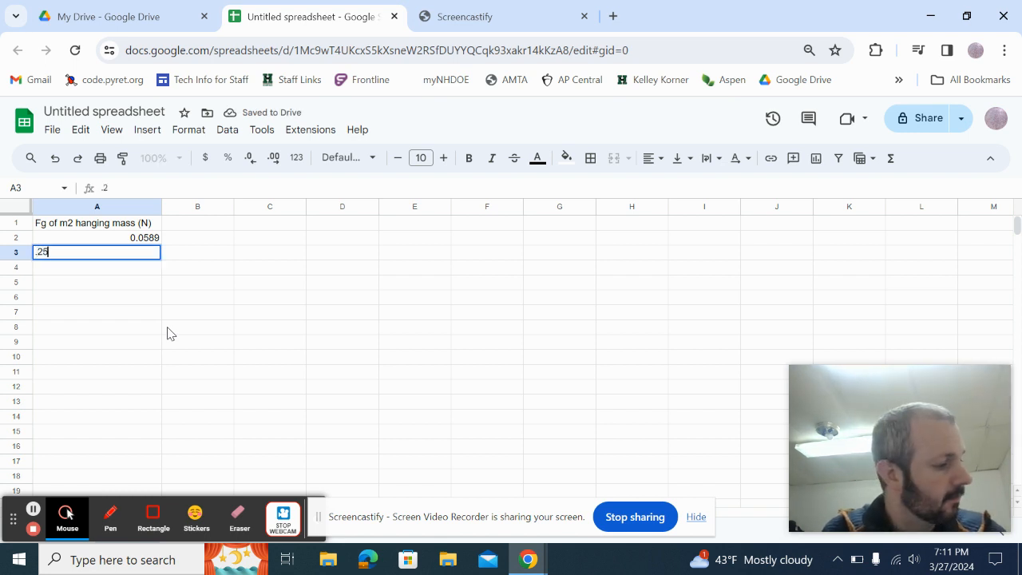
{"action": "type", "text": "5"}
{"action": "key", "text": "Return"}
{"action": "type", "text": ".45"}
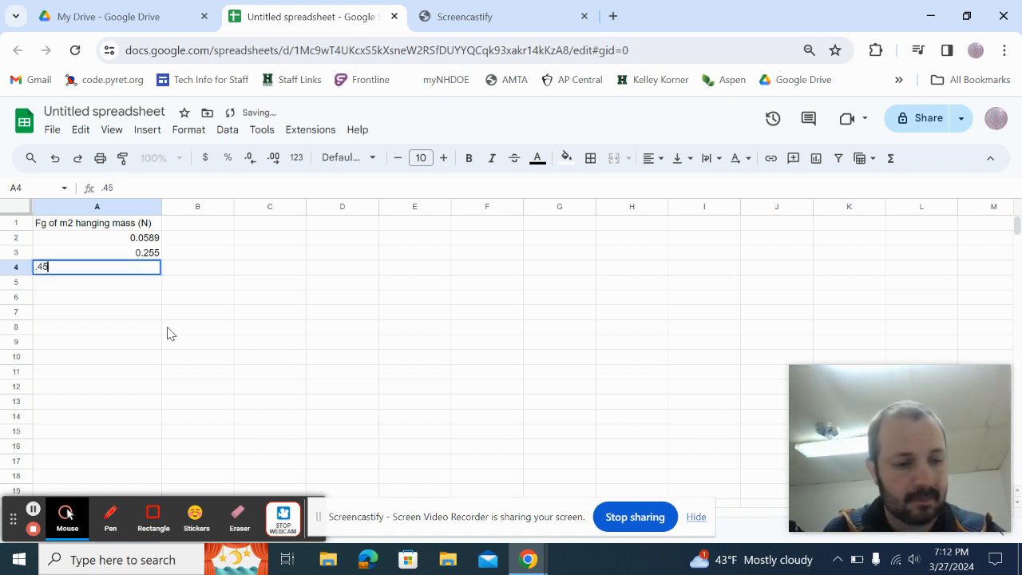
{"action": "type", "text": "1"}
{"action": "key", "text": "Return"}
{"action": "type", "text": "."}
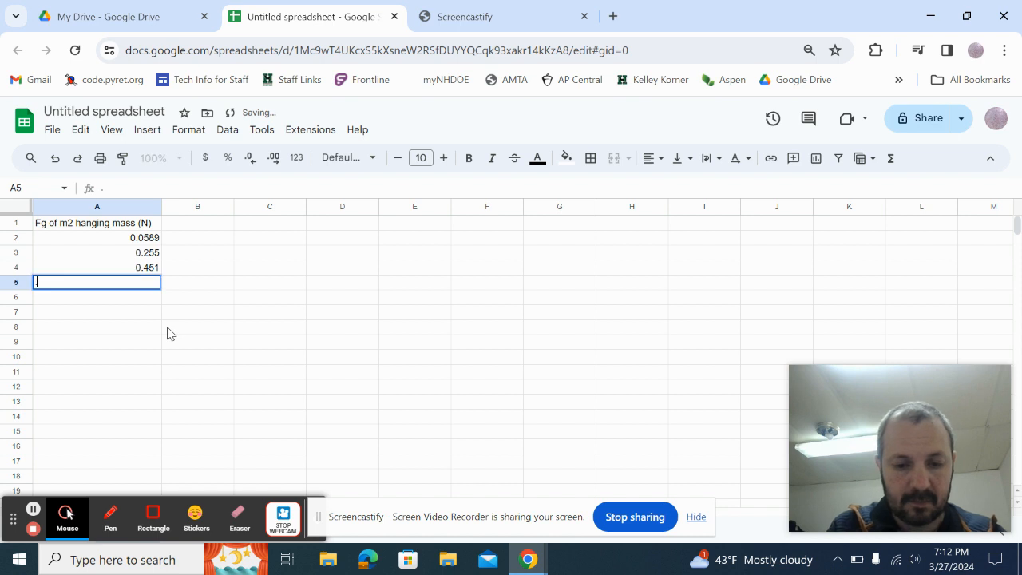
{"action": "type", "text": "7"}
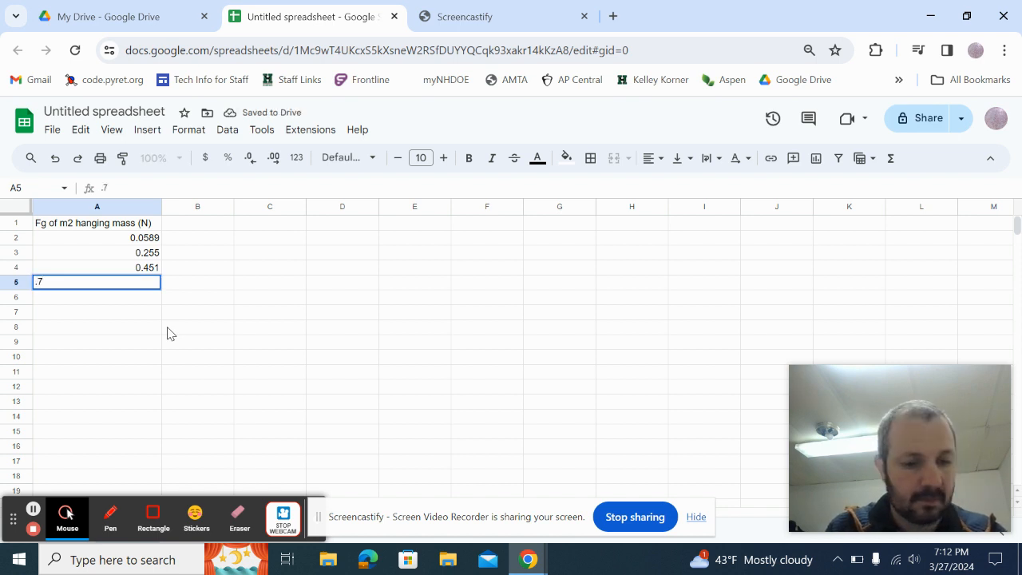
{"action": "type", "text": "46"}
{"action": "key", "text": "Return"}
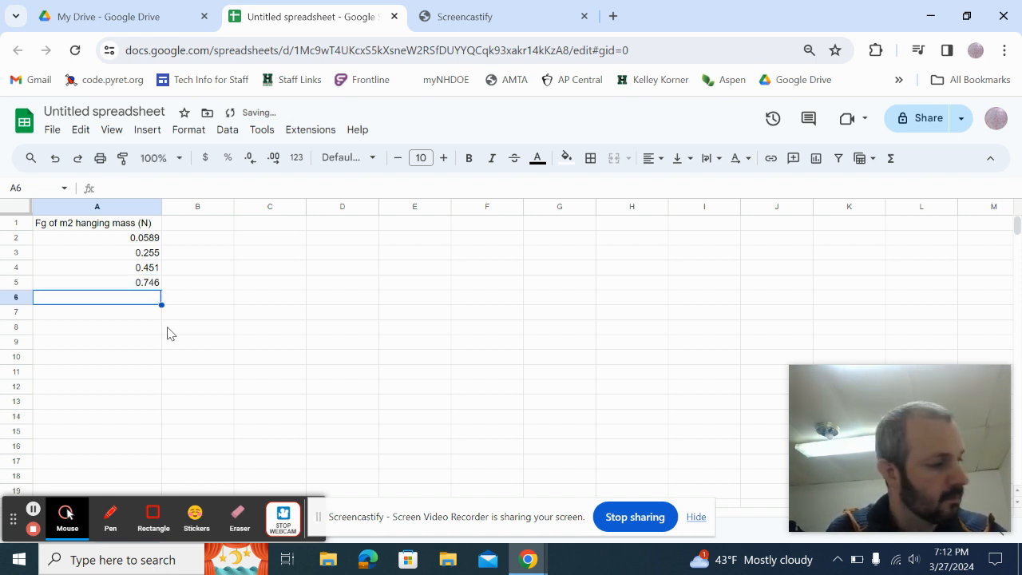
{"action": "type", "text": "1.04"}
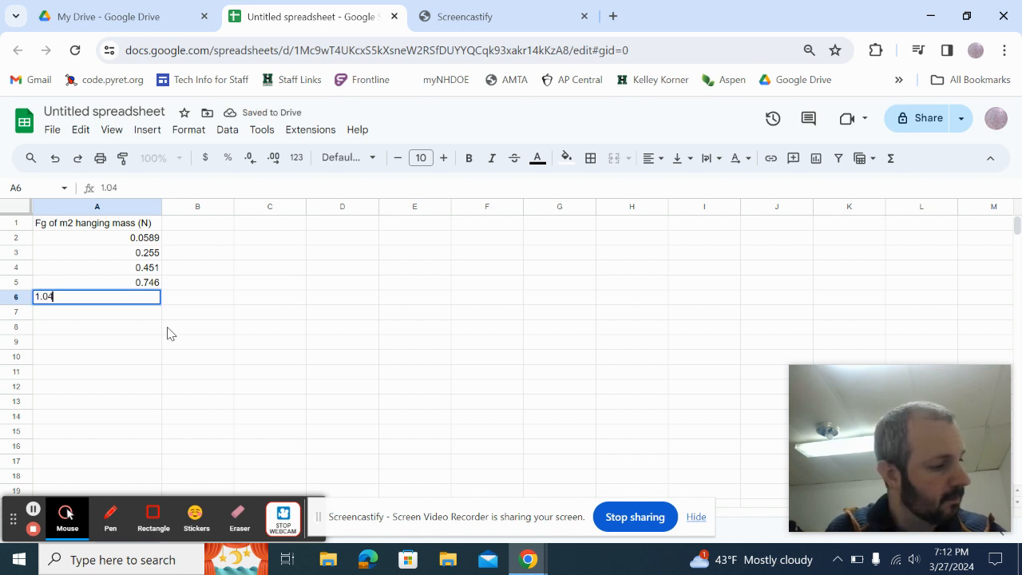
{"action": "key", "text": "Return"}
{"action": "type", "text": "1.53"}
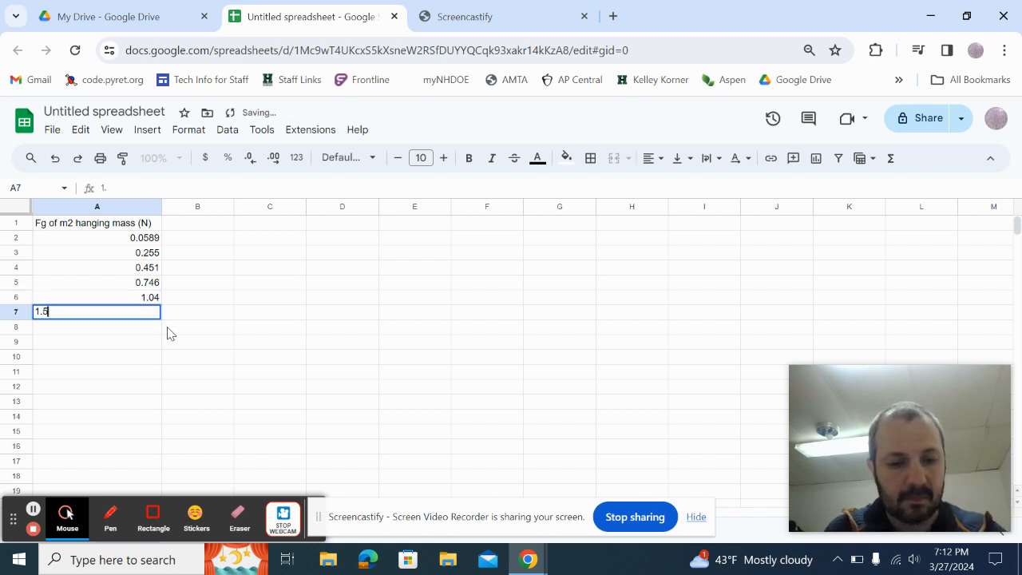
{"action": "key", "text": "Tab"}
Review the force values in column A, then move to cell B1.
{"action": "key", "text": "Left"}
{"action": "key", "text": "Up"}
{"action": "key", "text": "Up"}
{"action": "key", "text": "Up"}
{"action": "key", "text": "Up"}
{"action": "key", "text": "Up"}
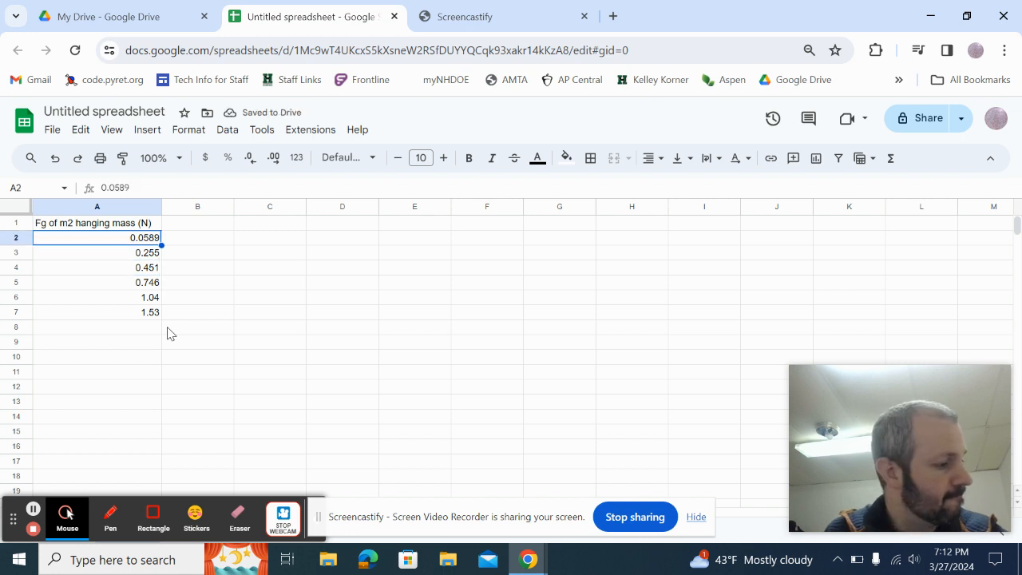
{"action": "key", "text": "Down"}
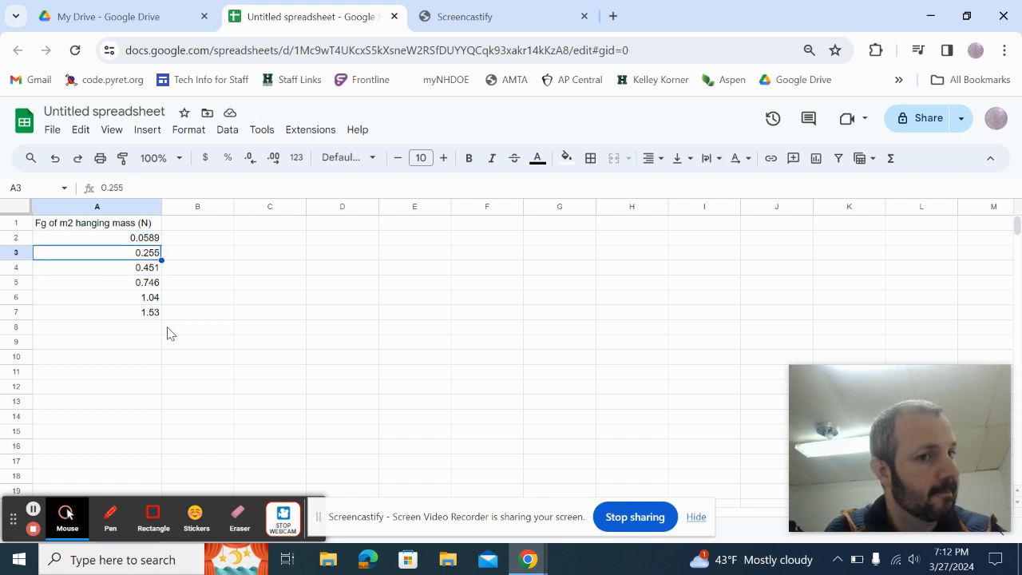
{"action": "key", "text": "Down"}
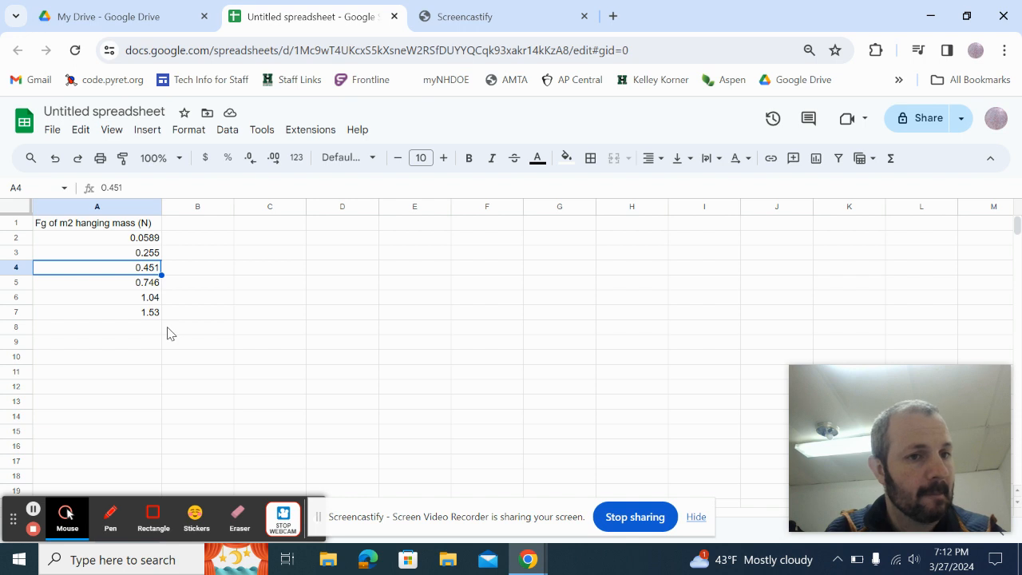
{"action": "key", "text": "Down"}
{"action": "key", "text": "Down"}
{"action": "key", "text": "Down"}
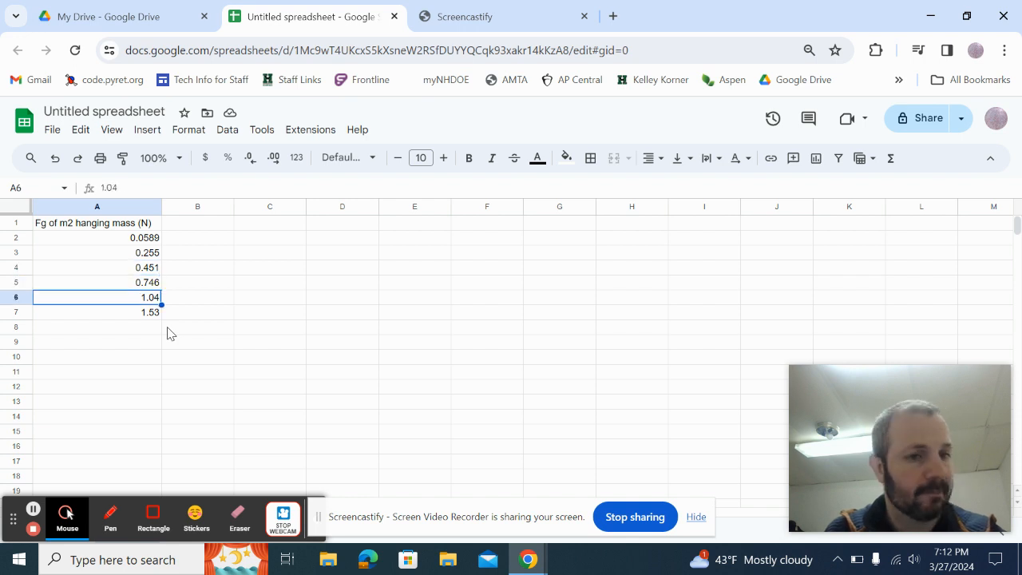
{"action": "key", "text": "Right"}
{"action": "key", "text": "Up"}
{"action": "key", "text": "Up"}
{"action": "key", "text": "Up"}
{"action": "key", "text": "Up"}
{"action": "key", "text": "Up"}
{"action": "key", "text": "Up"}
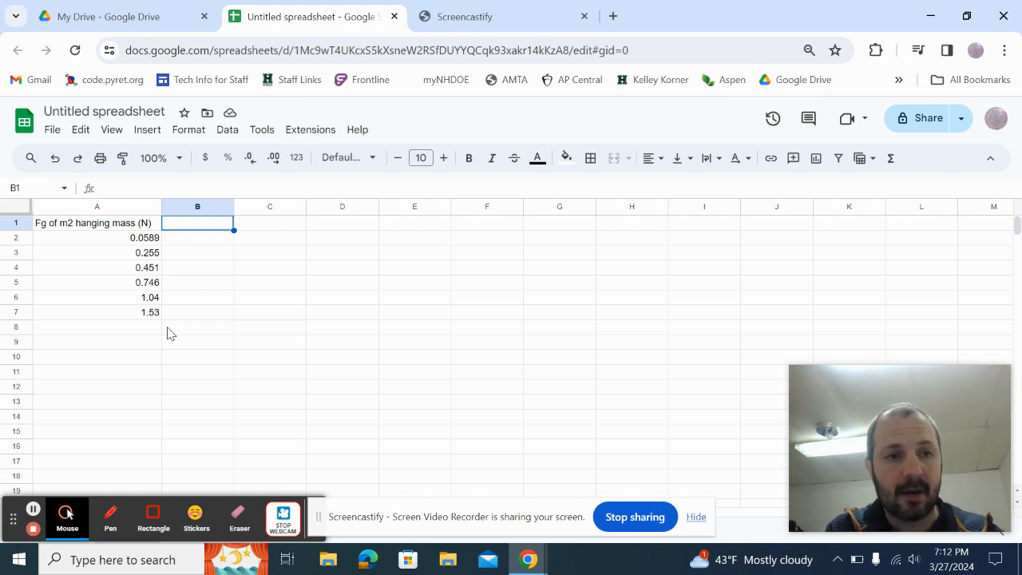
Enter the header 'Acceleration (m/s^2)' in B1.
{"action": "type", "text": "Acce"}
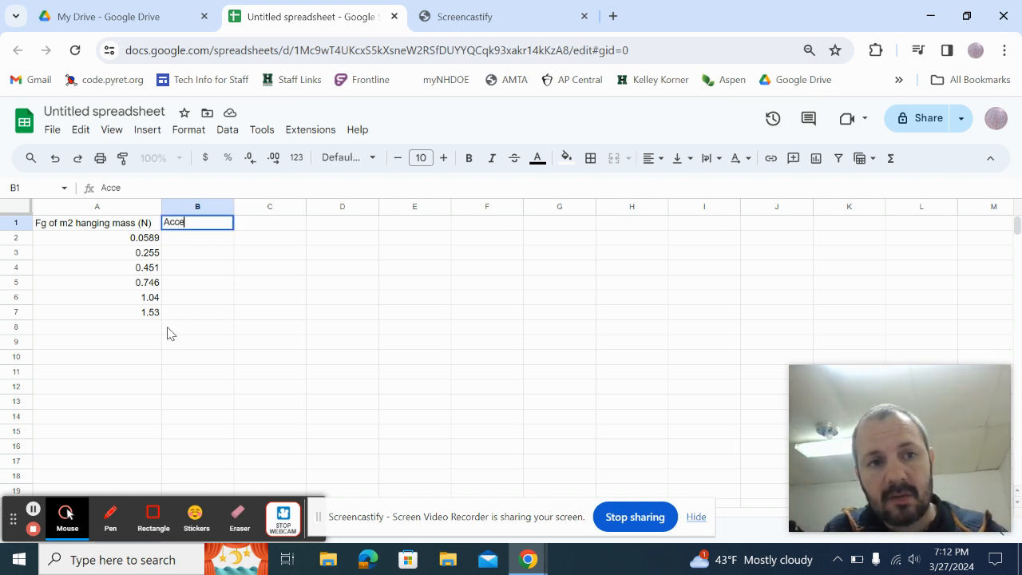
{"action": "type", "text": "leration"}
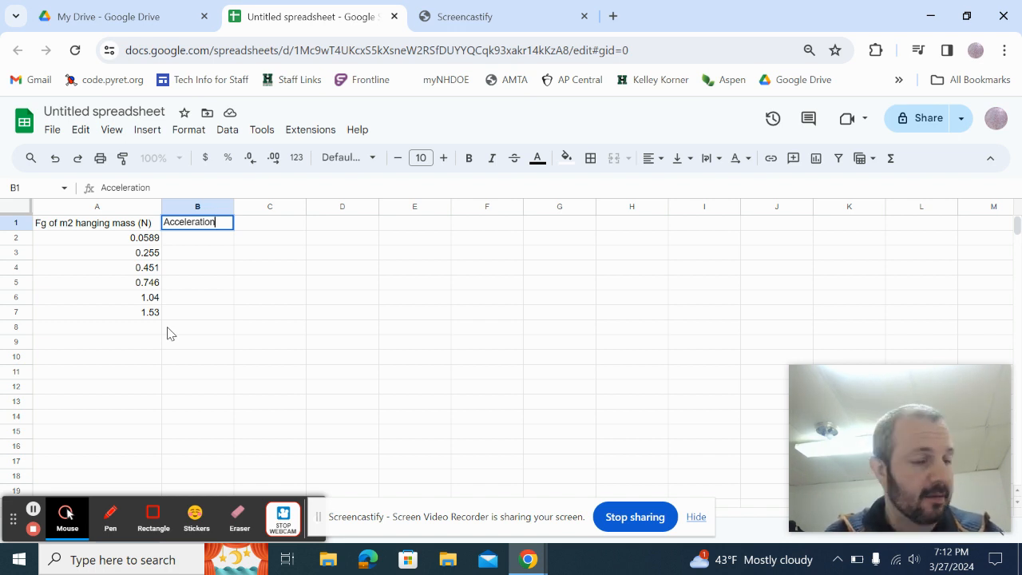
{"action": "type", "text": "m"}
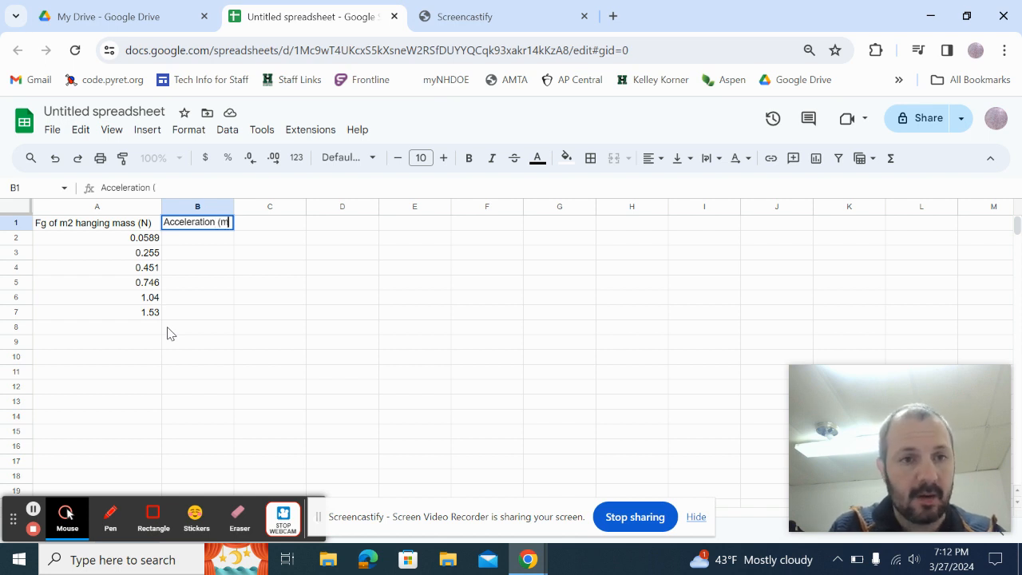
{"action": "type", "text": "/s^2)"}
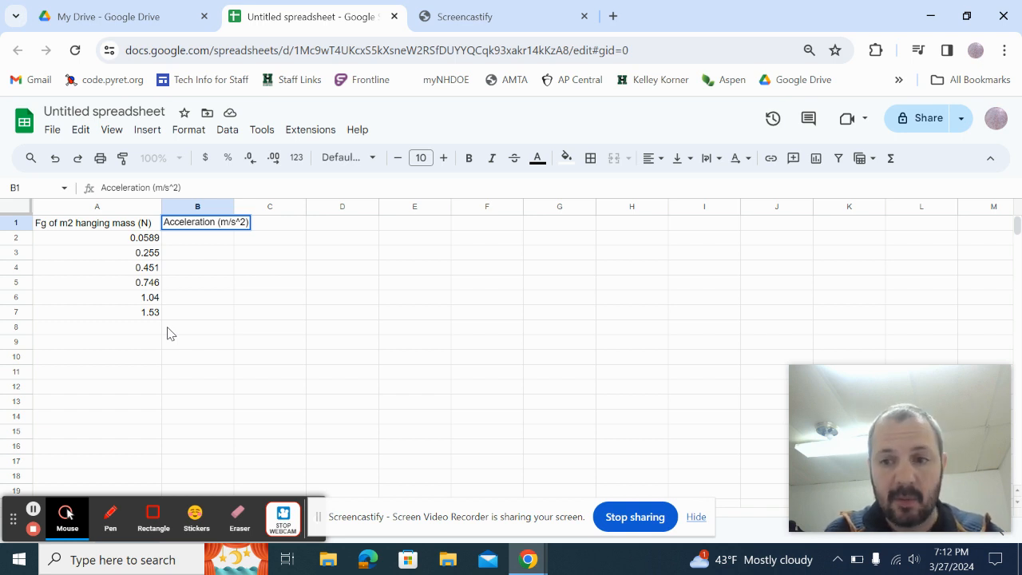
{"action": "key", "text": "Return"}
Enter accelerations 0.0546, 0.29, 0.53, 0.889, 1.25 and 1.84 in B2:B7.
{"action": "type", "text": "0"}
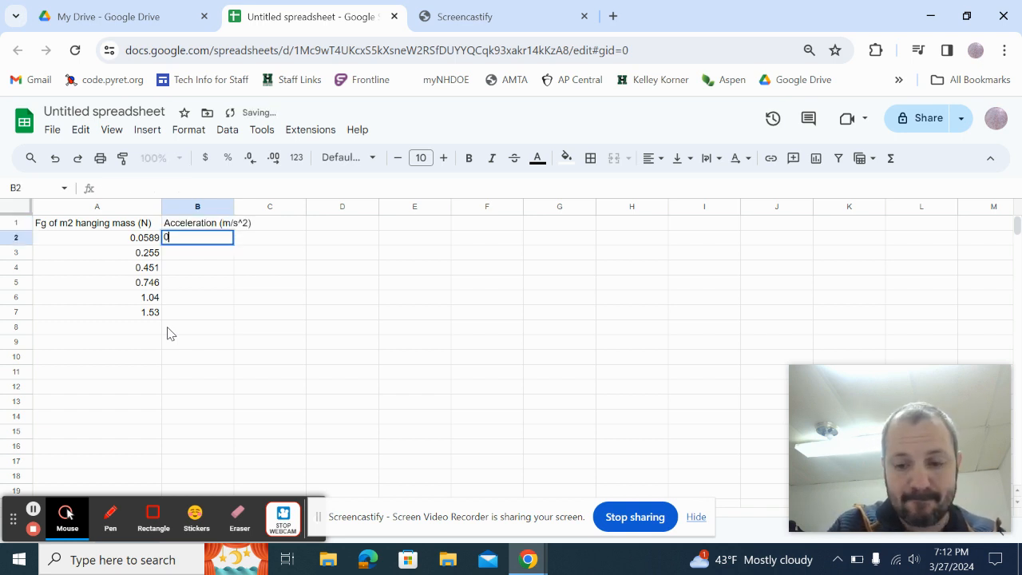
{"action": "type", "text": ".0"}
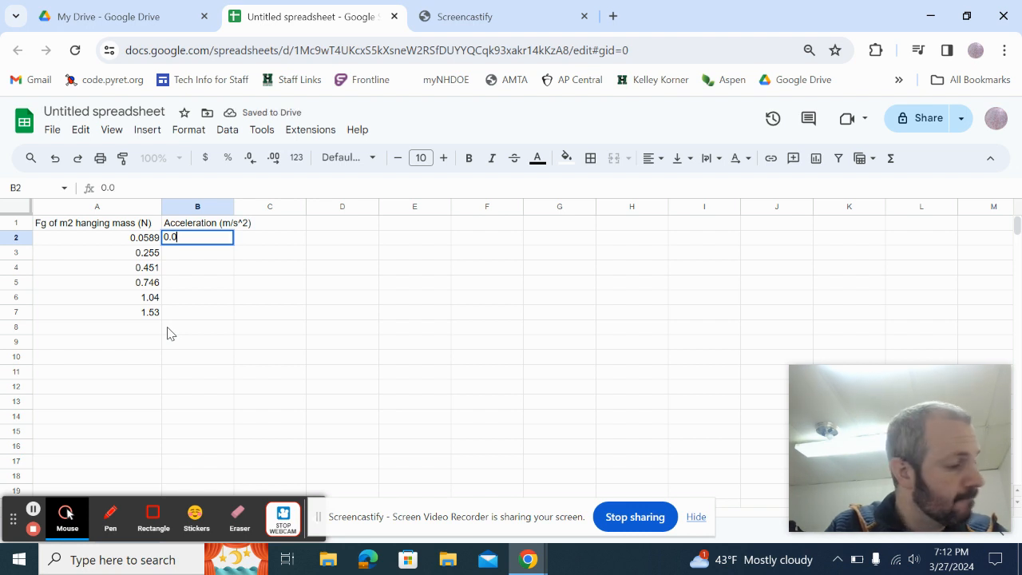
{"action": "type", "text": "546"}
{"action": "key", "text": "Return"}
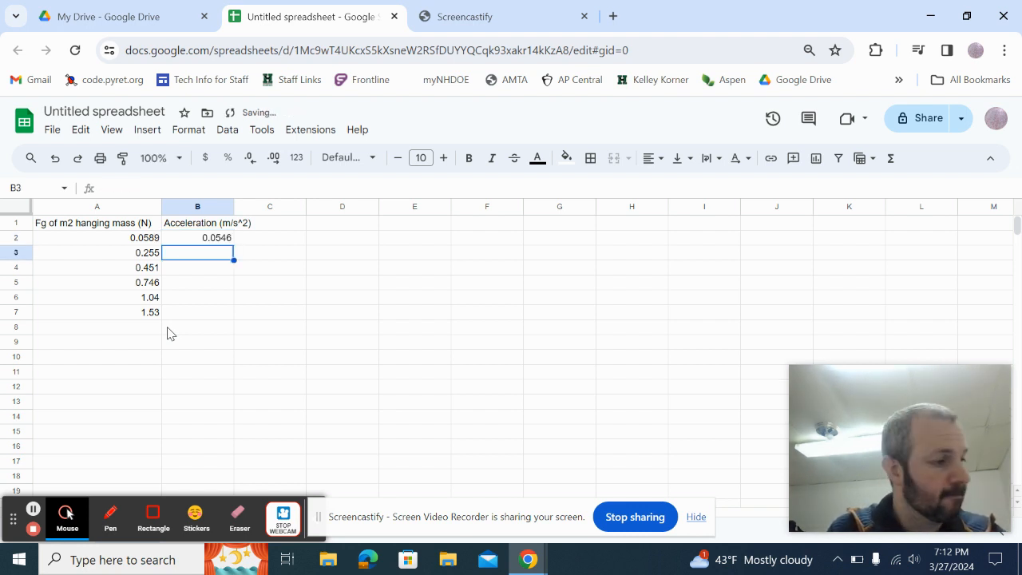
{"action": "type", "text": "0.290"}
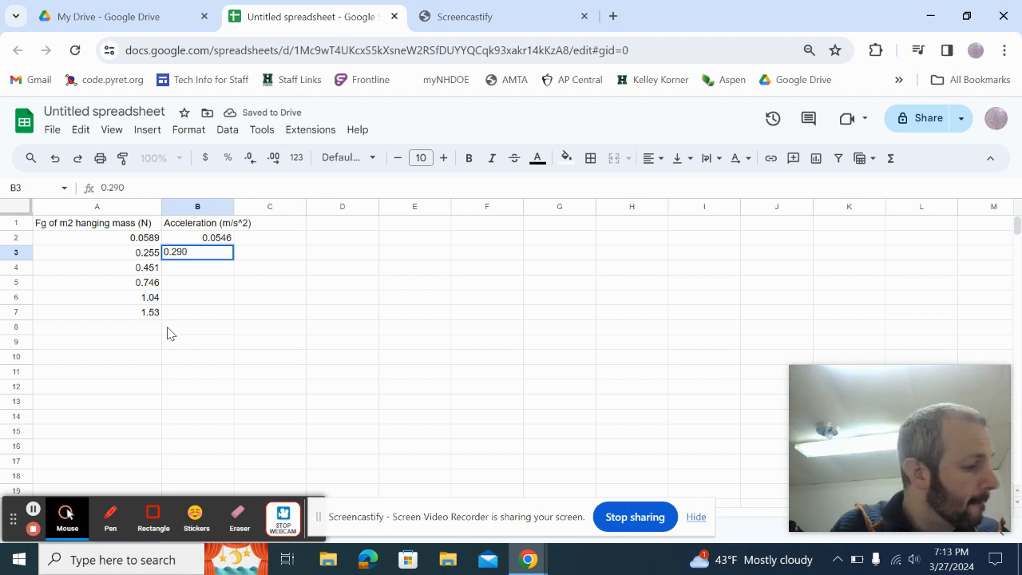
{"action": "key", "text": "Return"}
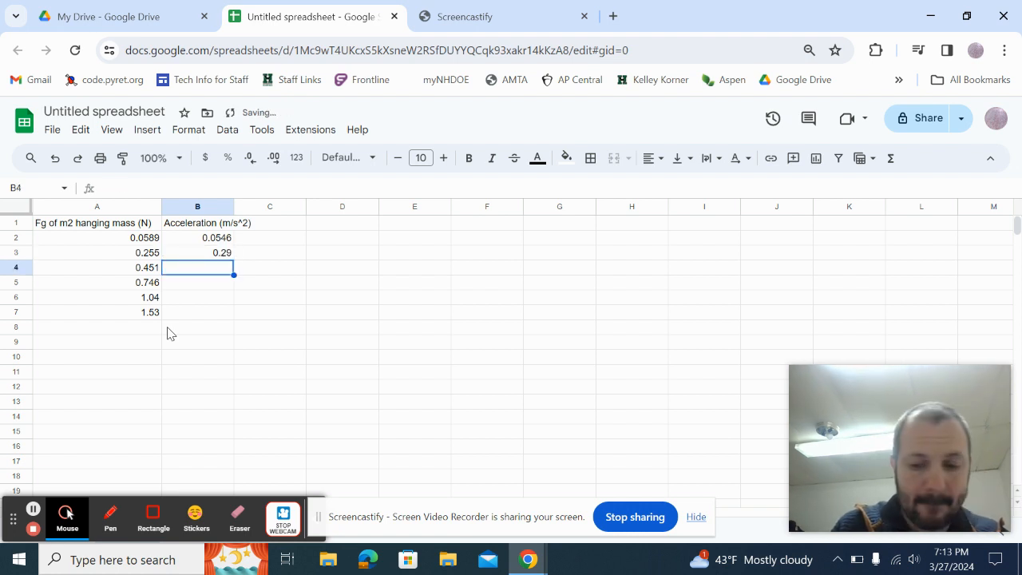
{"action": "type", "text": ".530"}
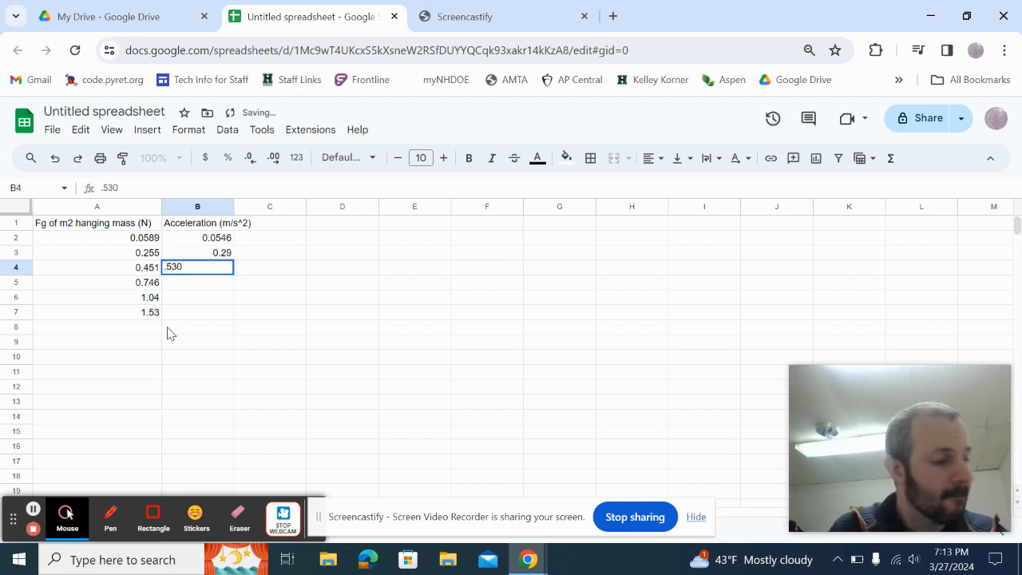
{"action": "key", "text": "Return"}
{"action": "type", "text": ".889"}
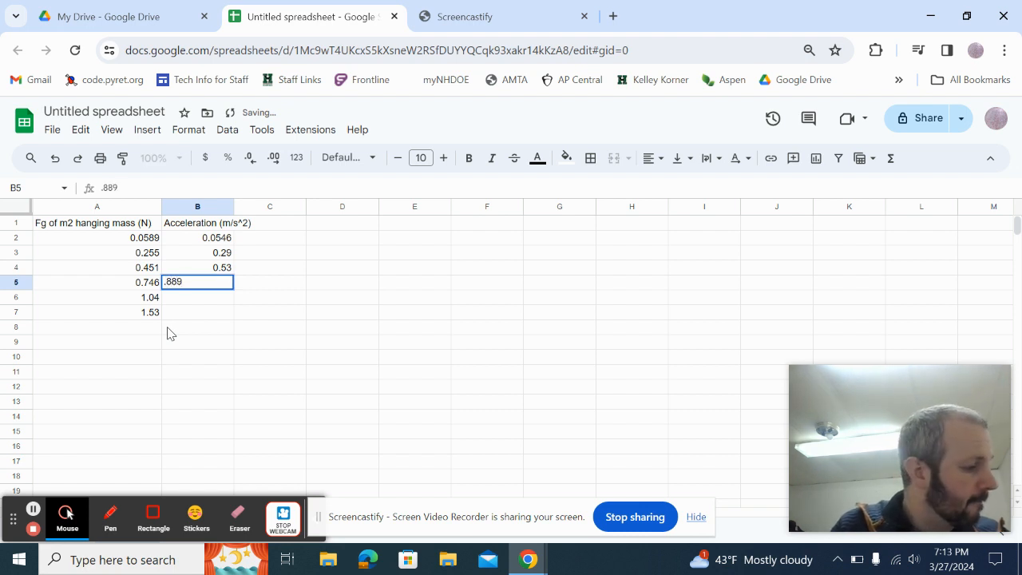
{"action": "key", "text": "Return"}
{"action": "type", "text": "1."}
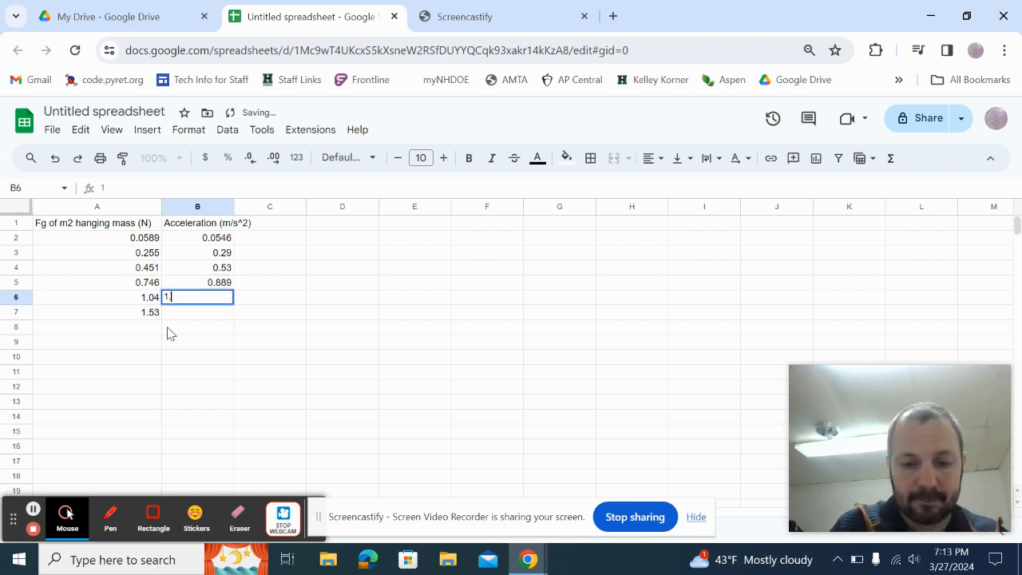
{"action": "type", "text": "25"}
{"action": "key", "text": "Return"}
{"action": "type", "text": "1"}
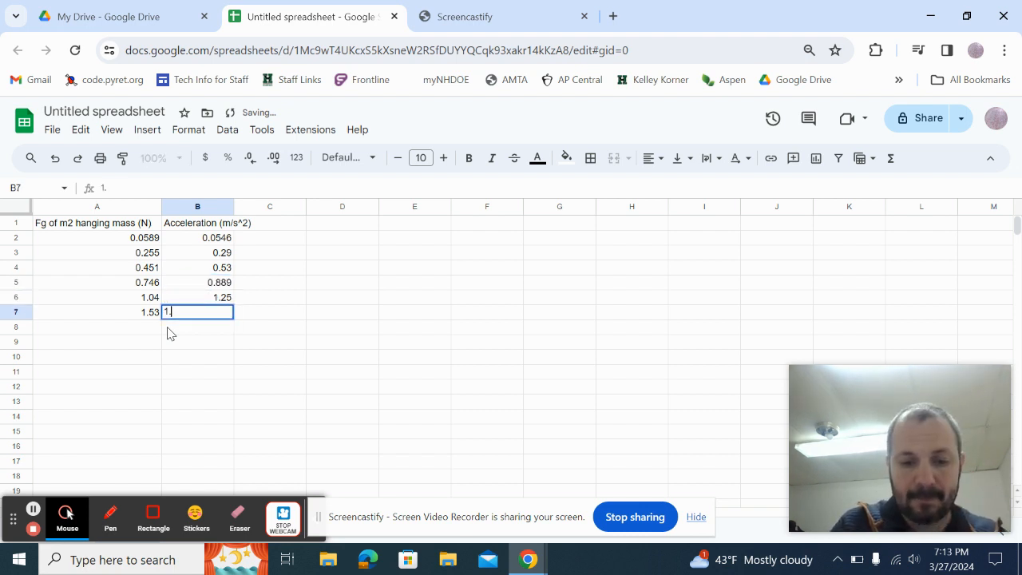
{"action": "type", "text": ".84"}
{"action": "key", "text": "Tab"}
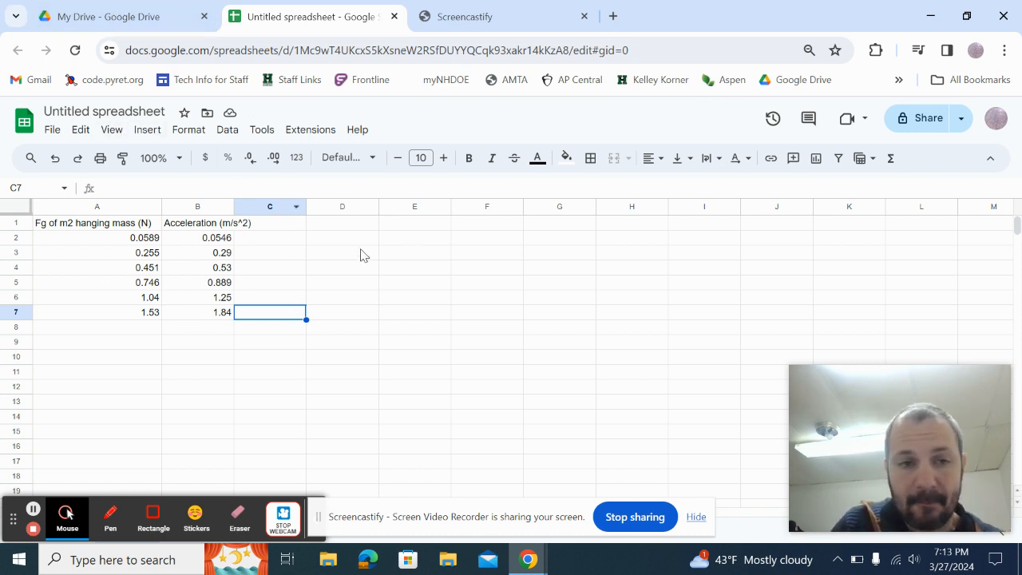
Select A1:B7 and insert a chart from that data.
{"action": "left_click", "coordinate": [105, 227]}
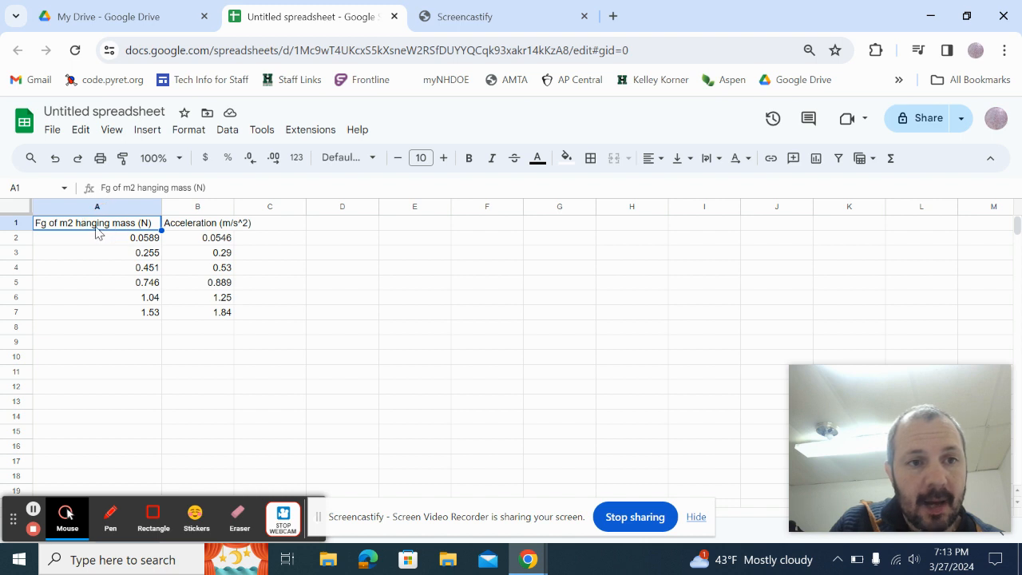
{"action": "left_click_drag", "start_coordinate": [95, 229], "coordinate": [202, 313]}
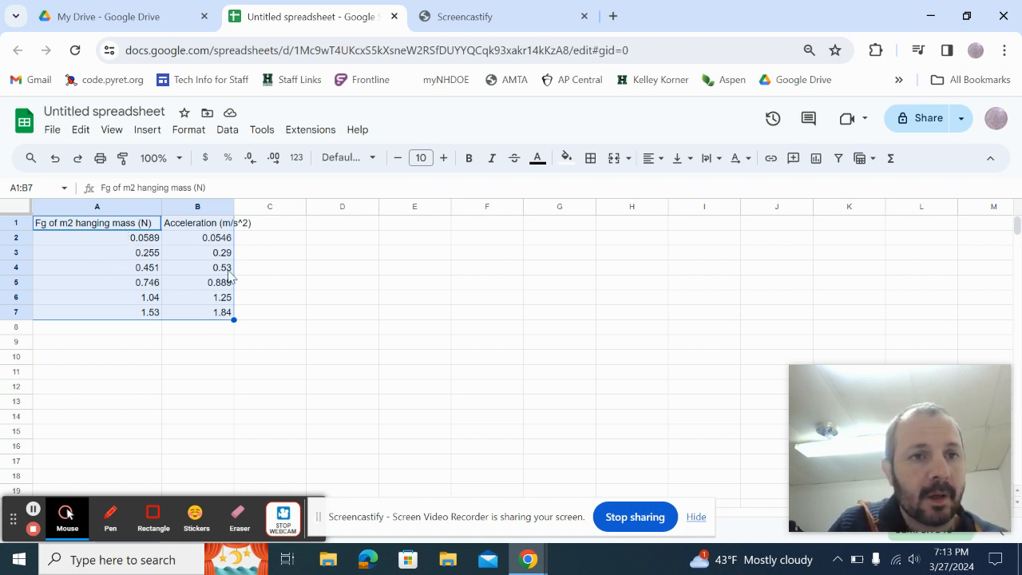
{"action": "left_click", "coordinate": [148, 132]}
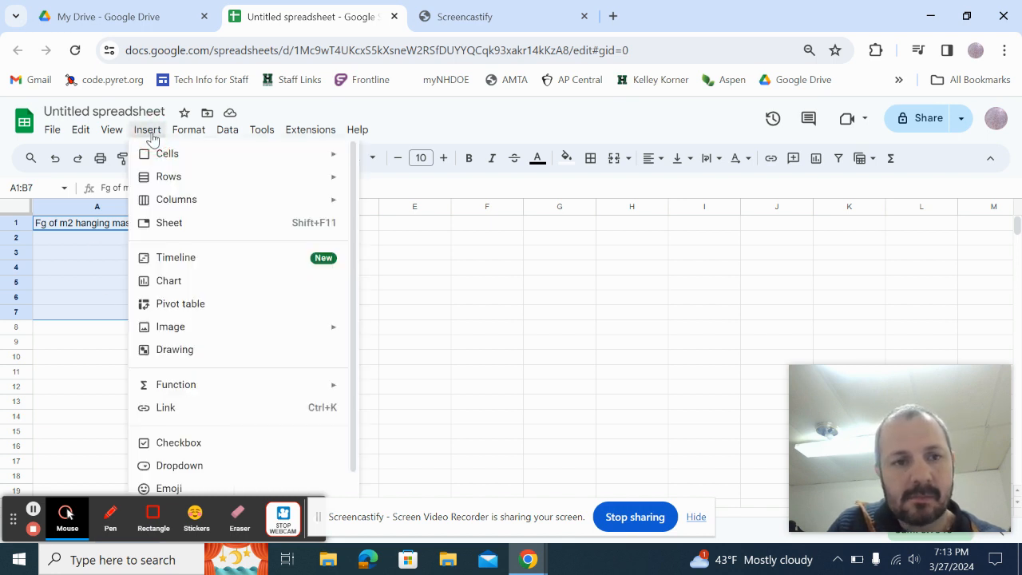
{"action": "left_click", "coordinate": [172, 280]}
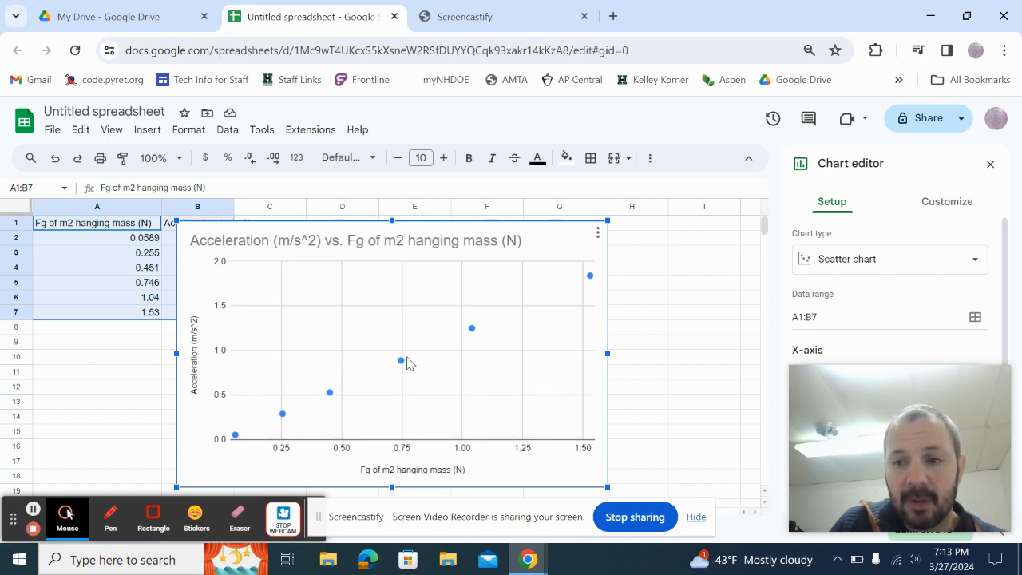
Try a line chart, return to scatter chart, and open the Customize options.
{"action": "left_click", "coordinate": [836, 259]}
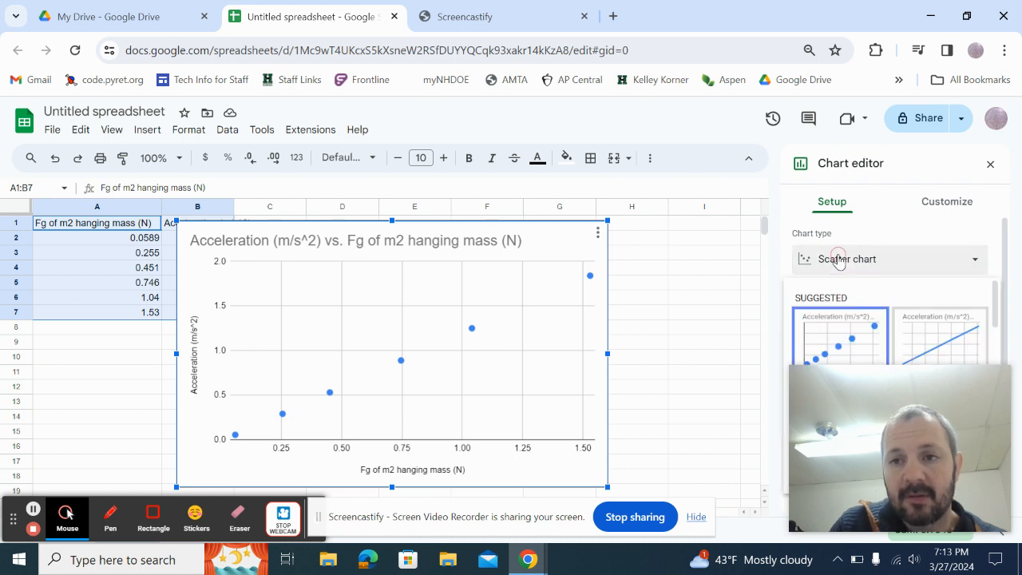
{"action": "left_click", "coordinate": [919, 337]}
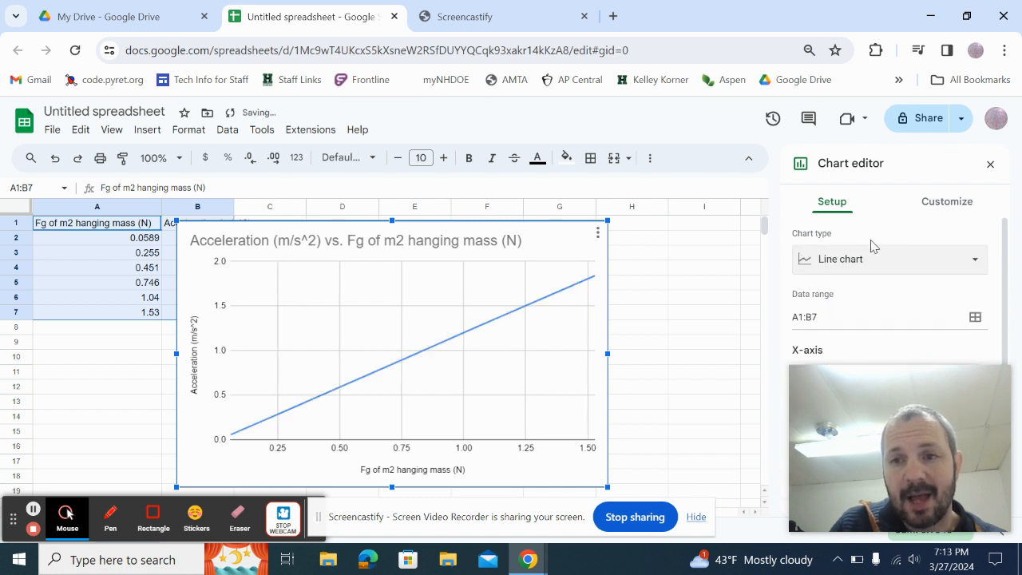
{"action": "left_click", "coordinate": [868, 261]}
{"action": "left_click", "coordinate": [836, 320]}
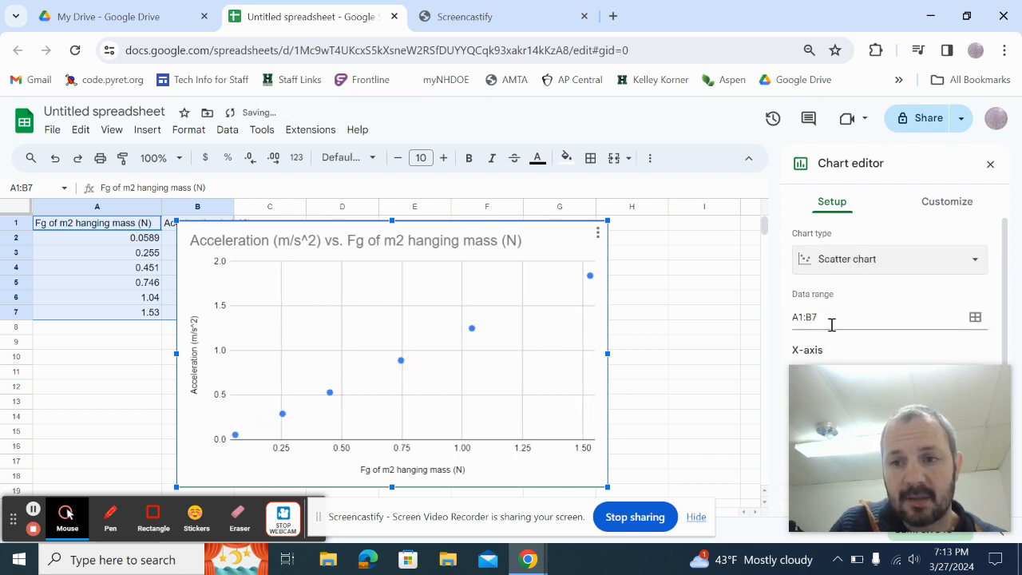
{"action": "mouse_move", "coordinate": [866, 389]}
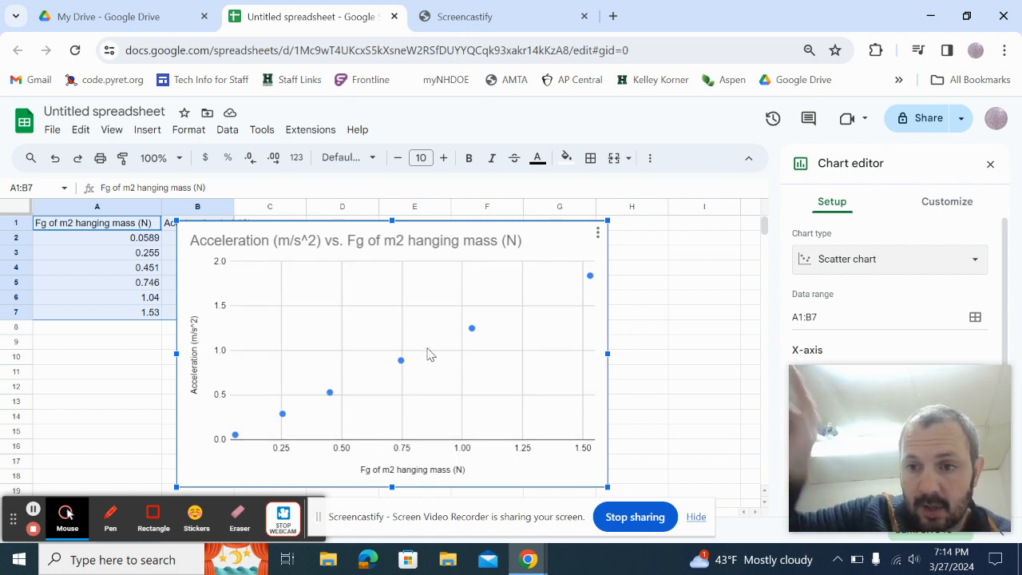
{"action": "left_click", "coordinate": [474, 334]}
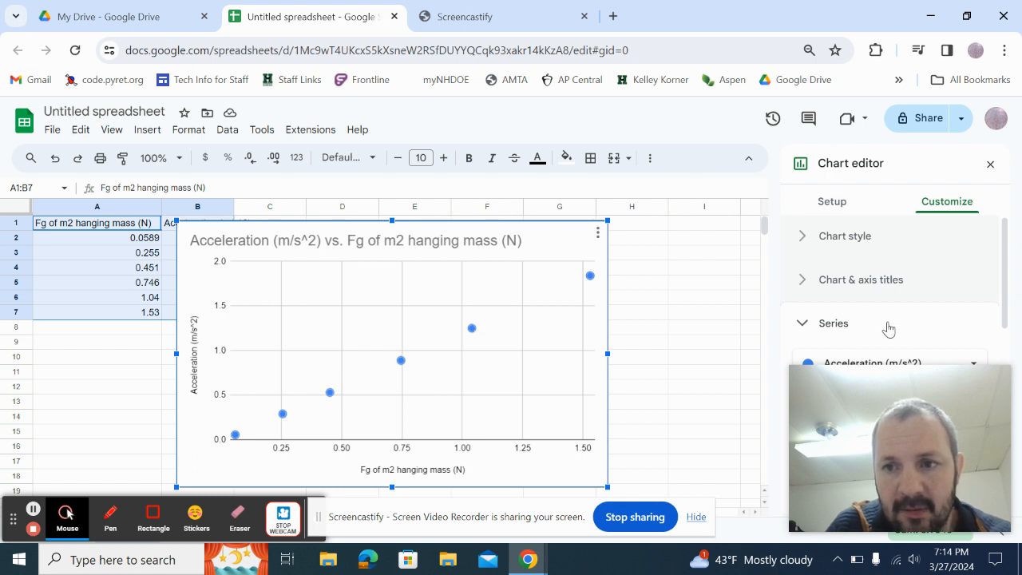
Scroll the Series settings down to the Error bars, Data labels and Trendline checkboxes.
{"action": "scroll", "coordinate": [863, 326], "scroll_direction": "down", "scroll_amount": 2}
{"action": "scroll", "coordinate": [872, 308], "scroll_direction": "up", "scroll_amount": 1}
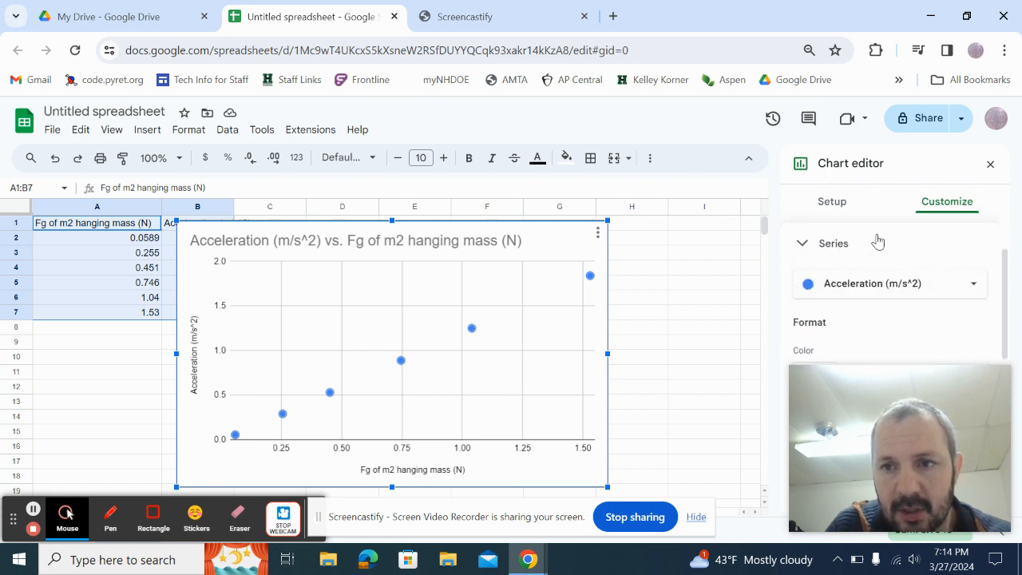
{"action": "left_click_drag", "start_coordinate": [861, 391], "coordinate": [80, 29]}
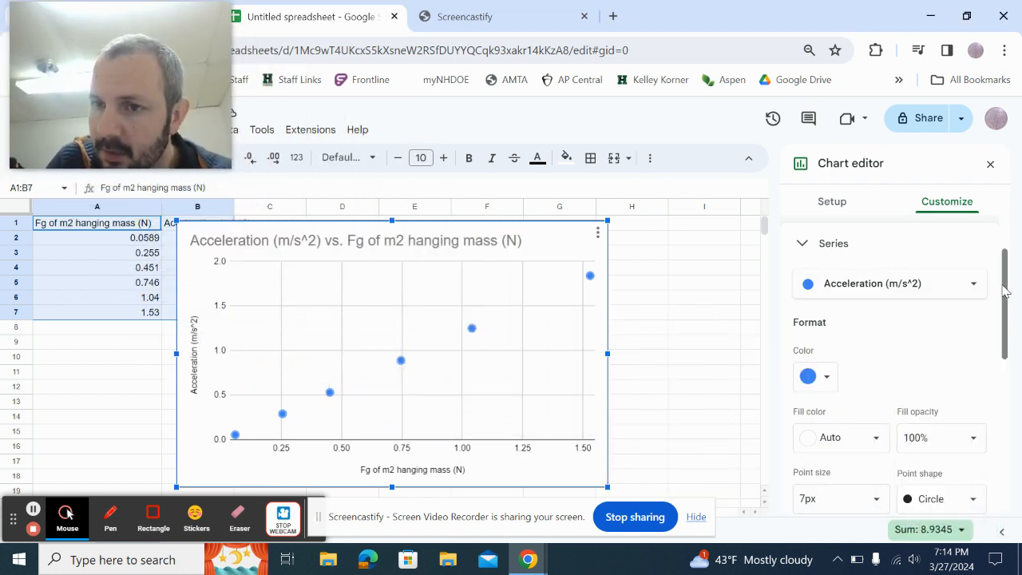
{"action": "left_click_drag", "start_coordinate": [1004, 287], "coordinate": [993, 399]}
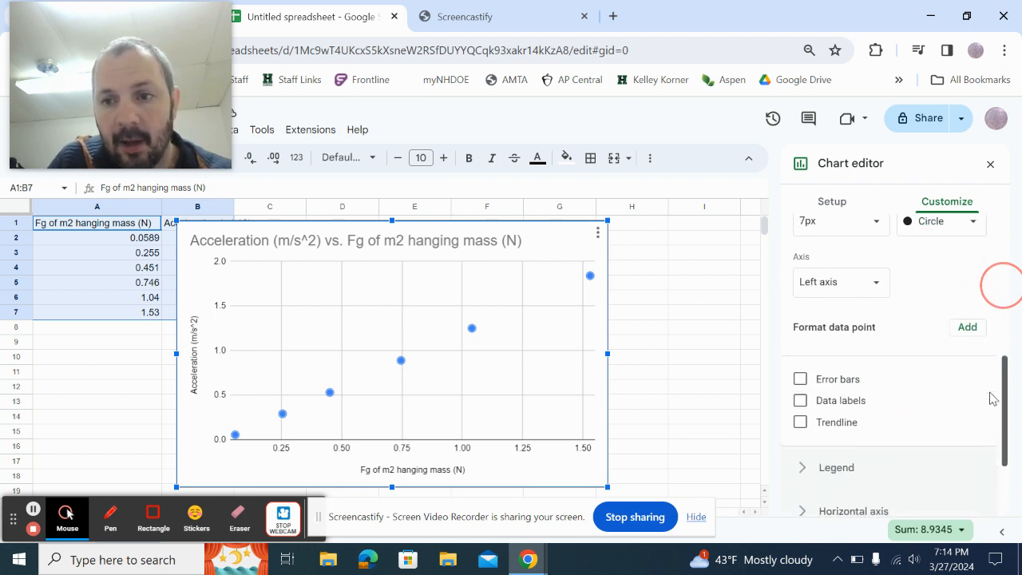
Add a trendline labelled with its equation and R², then nudge the chart right.
{"action": "left_click", "coordinate": [801, 427]}
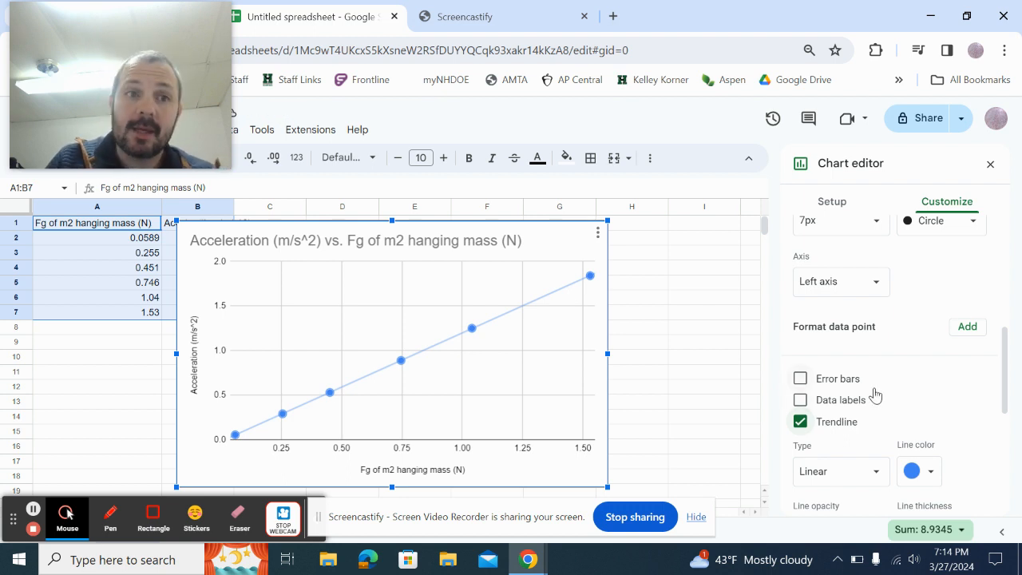
{"action": "scroll", "coordinate": [879, 390], "scroll_direction": "down", "scroll_amount": 3}
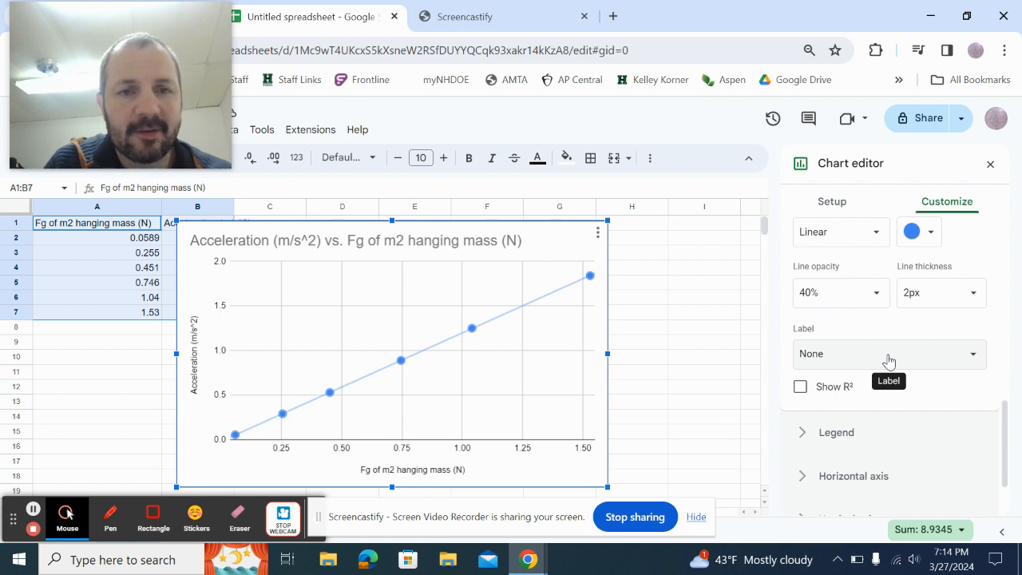
{"action": "left_click", "coordinate": [889, 356]}
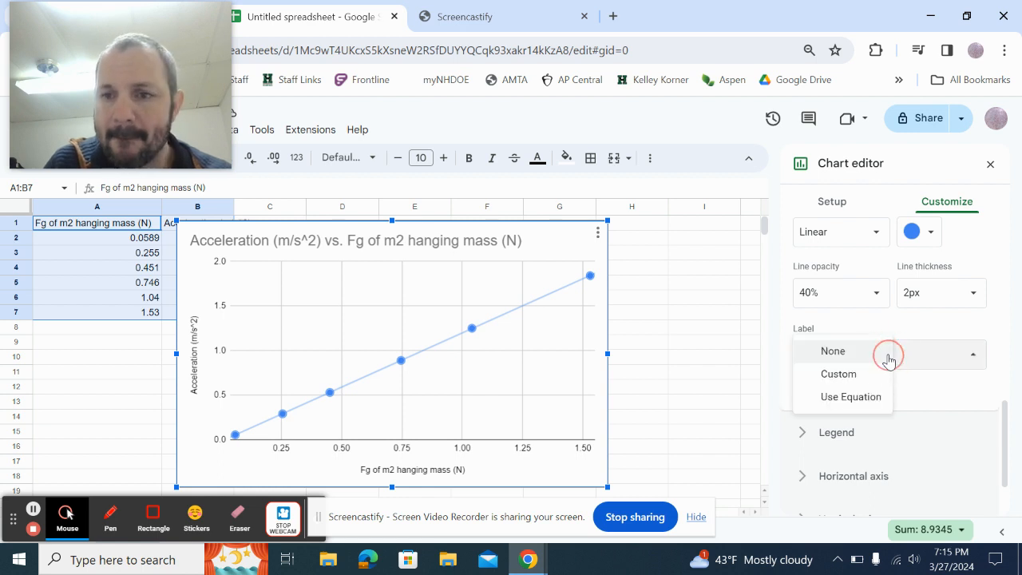
{"action": "left_click", "coordinate": [838, 407]}
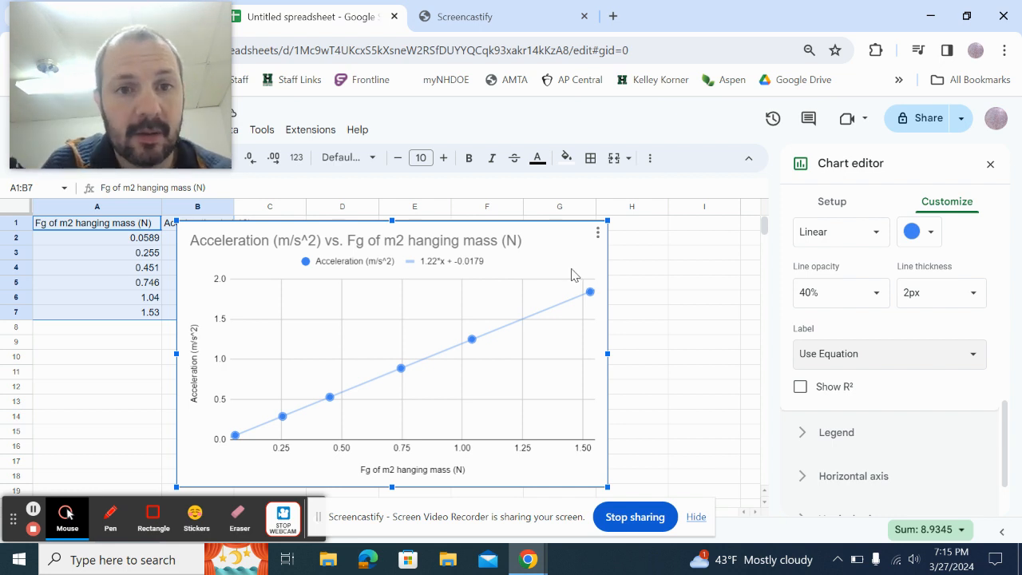
{"action": "left_click", "coordinate": [801, 389]}
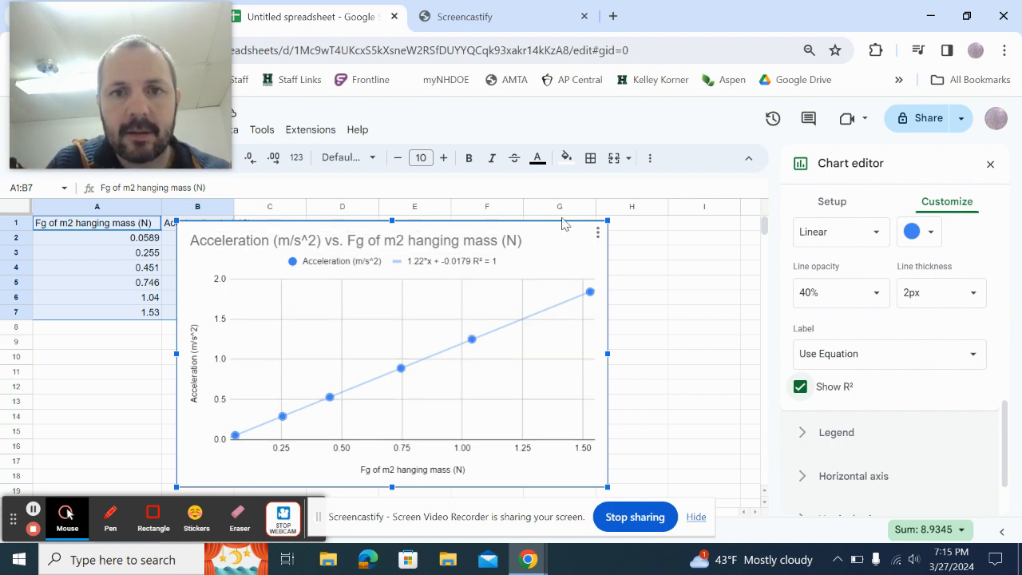
{"action": "left_click_drag", "start_coordinate": [550, 231], "coordinate": [634, 220]}
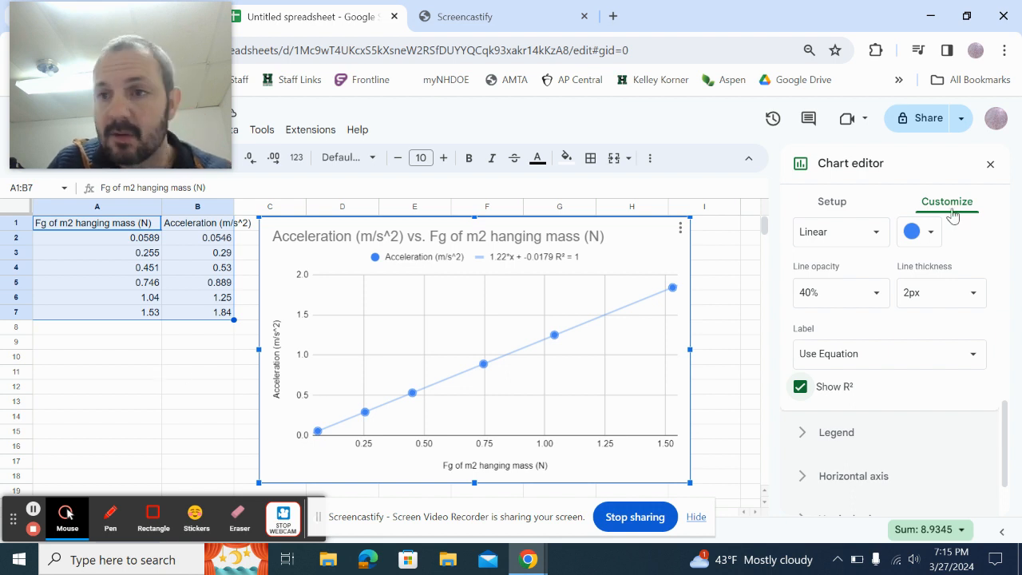
Close the chart editor and enter headers 'System Mass (kg)' in A20 and 'Acceleration (m/s^2)' in B20.
{"action": "left_click", "coordinate": [990, 165]}
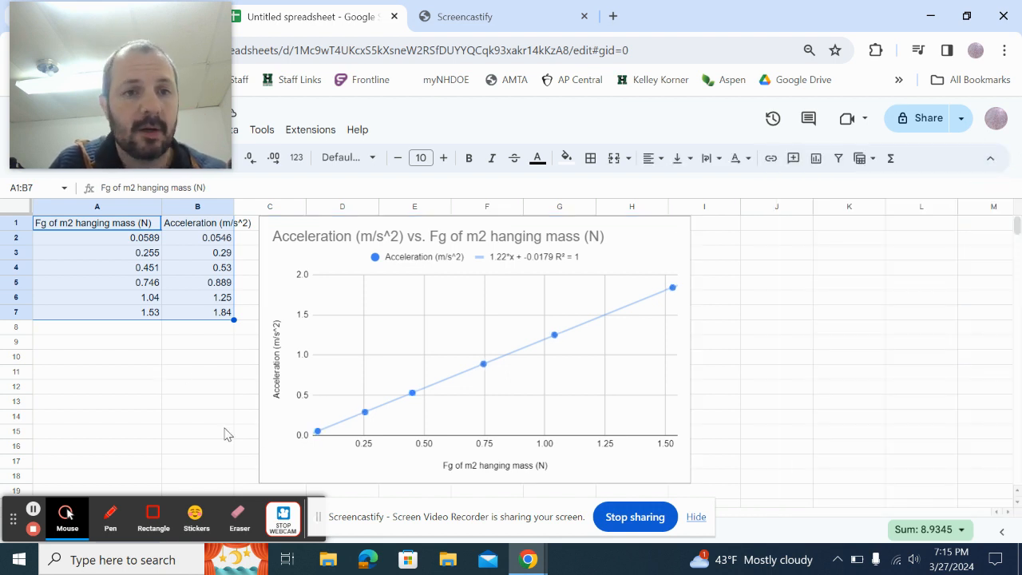
{"action": "scroll", "coordinate": [205, 434], "scroll_direction": "down", "scroll_amount": 2}
{"action": "scroll", "coordinate": [205, 434], "scroll_direction": "up", "scroll_amount": 1}
{"action": "scroll", "coordinate": [205, 433], "scroll_direction": "up", "scroll_amount": 2}
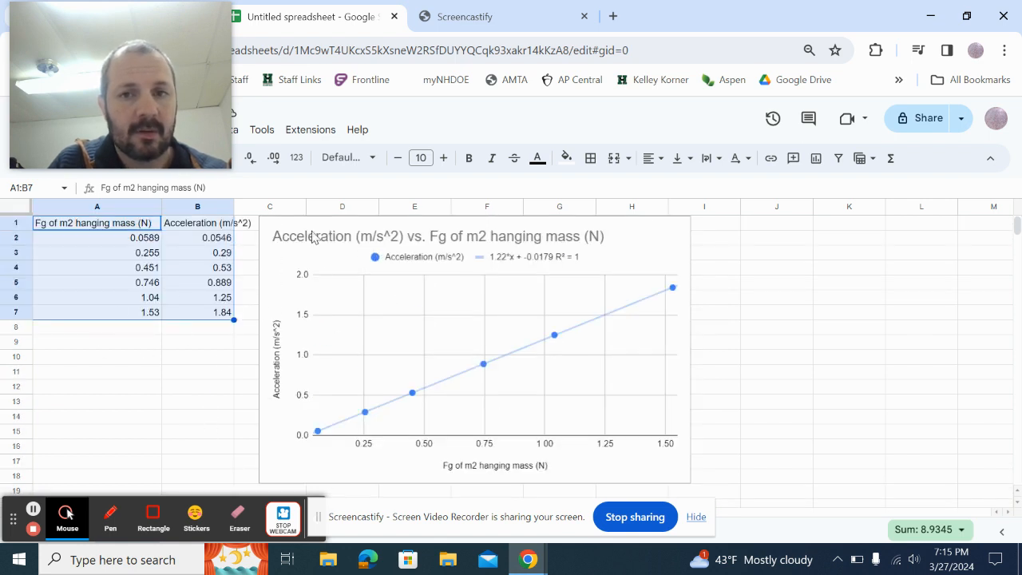
{"action": "scroll", "coordinate": [277, 349], "scroll_direction": "down", "scroll_amount": 2}
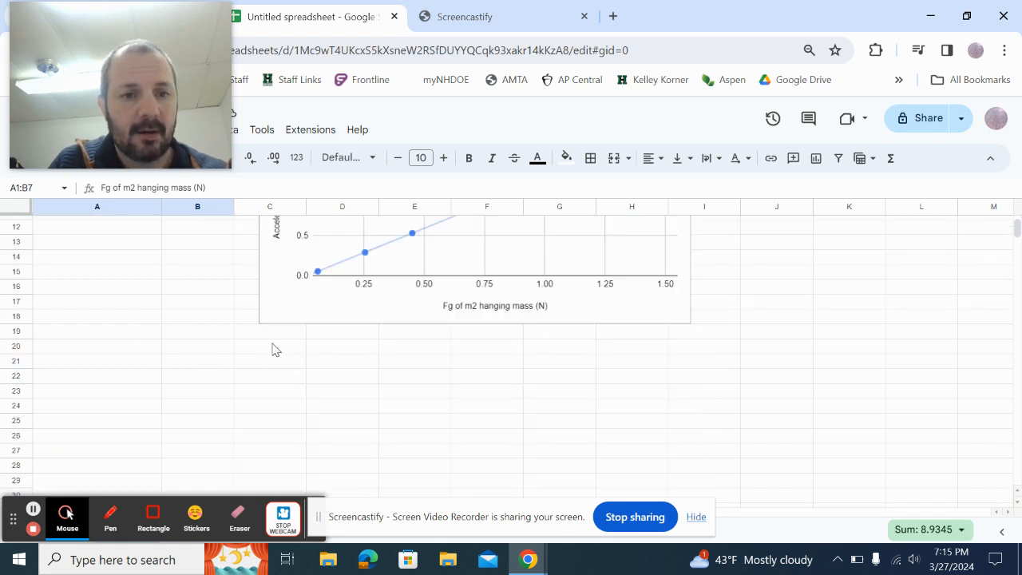
{"action": "left_click", "coordinate": [97, 354]}
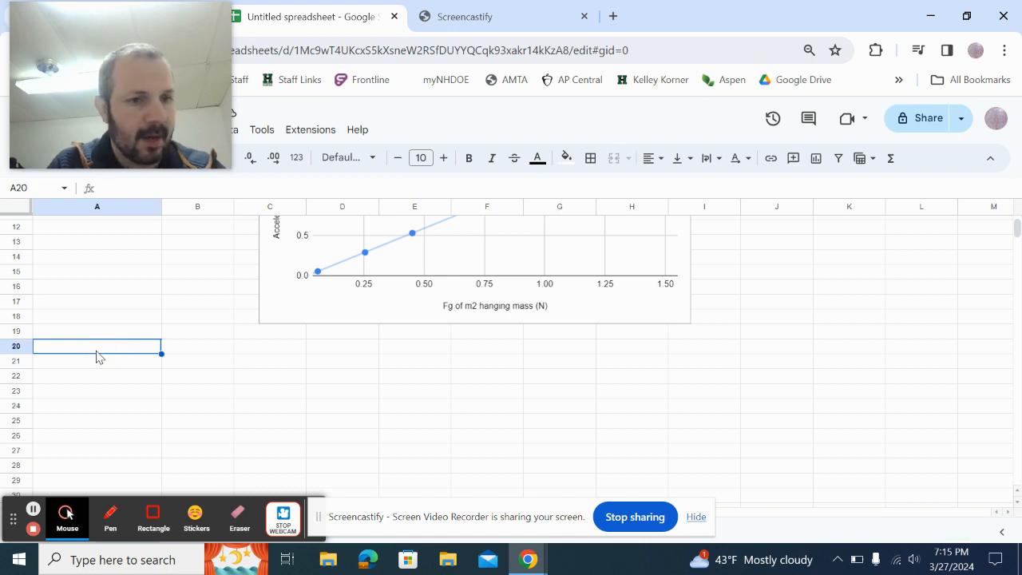
{"action": "type", "text": "Ac"}
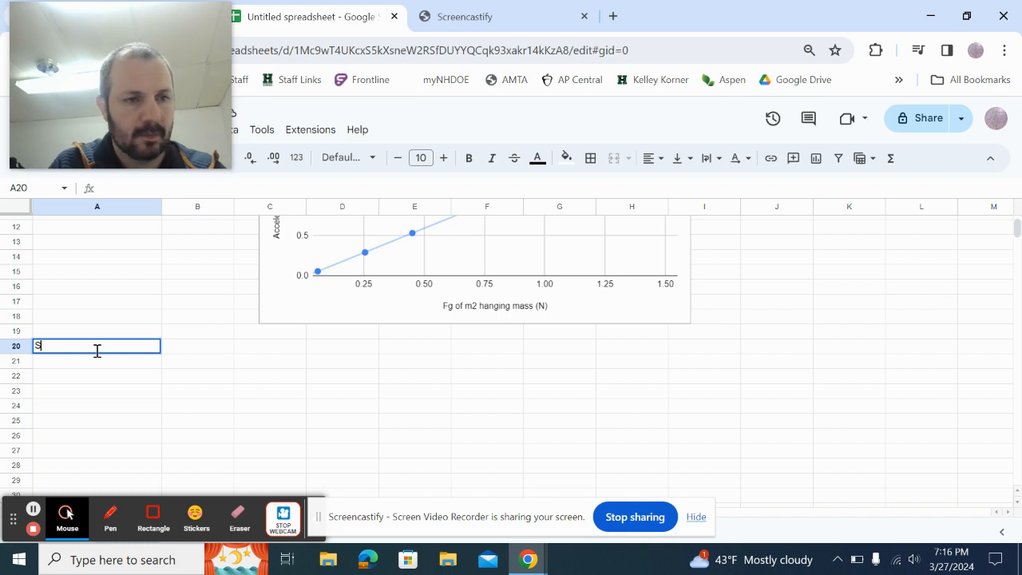
{"action": "type", "text": "ystem ma"}
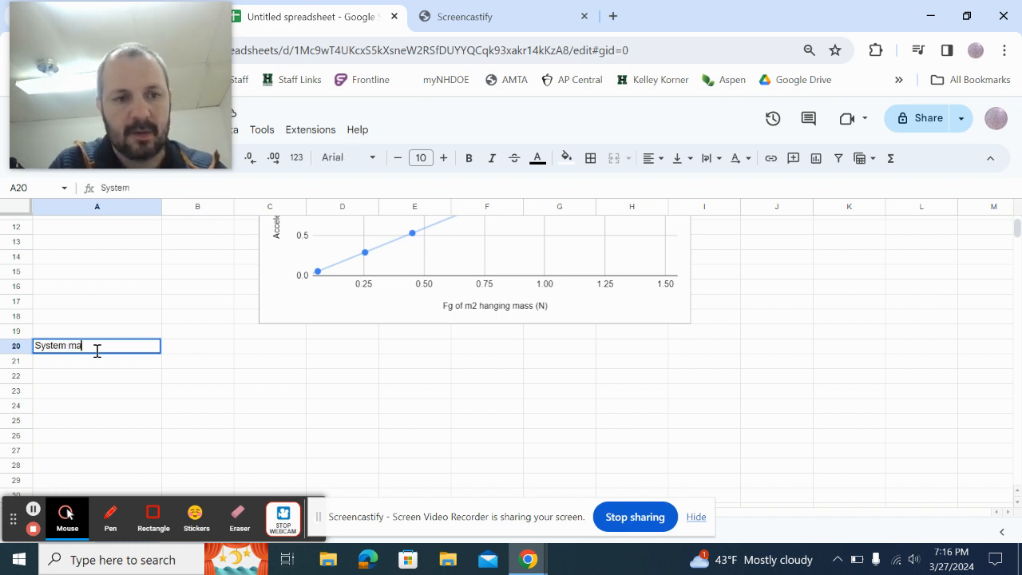
{"action": "type", "text": "ss"}
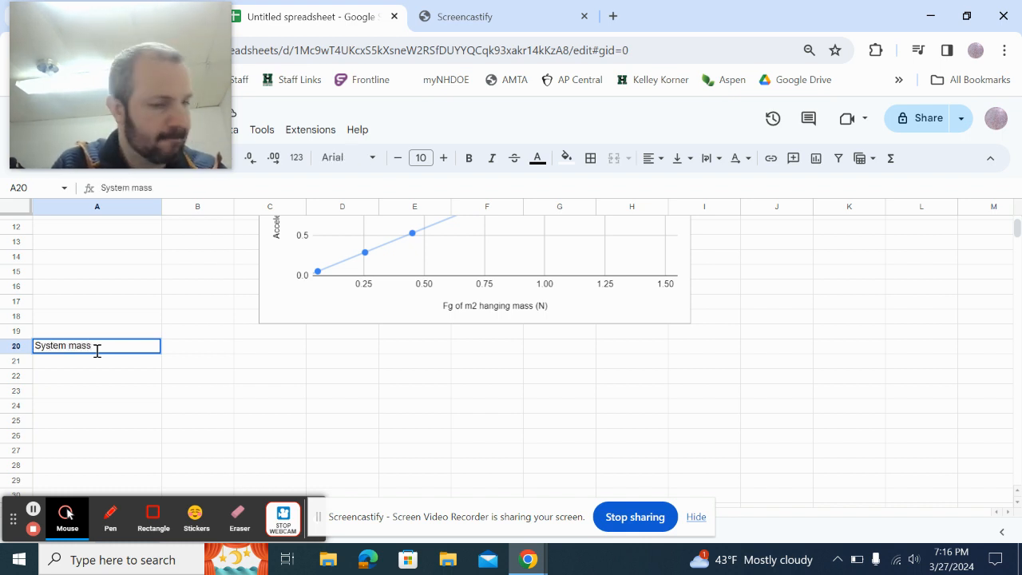
{"action": "type", "text": "ss"}
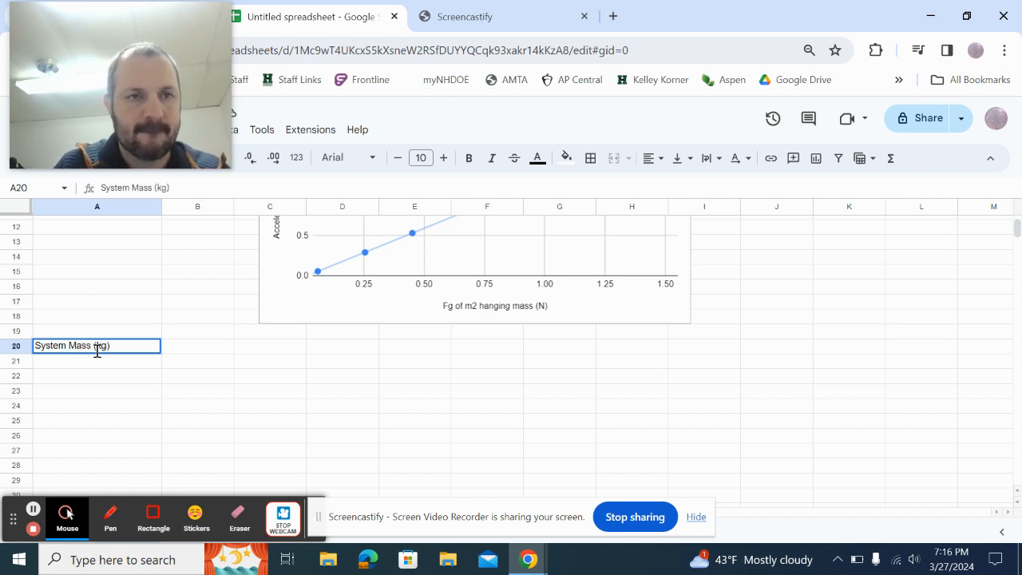
{"action": "left_click", "coordinate": [190, 351]}
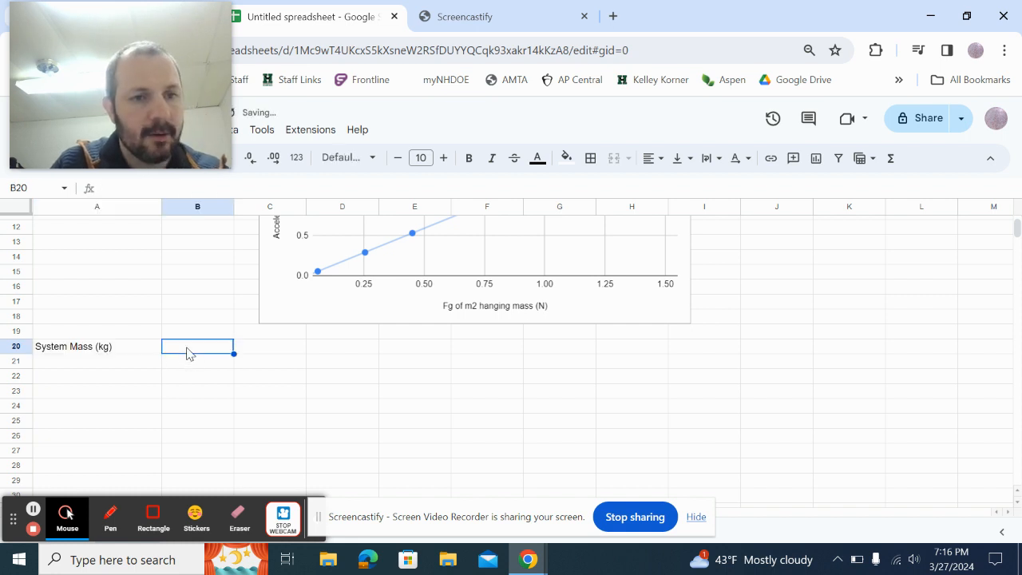
{"action": "type", "text": "Acce"}
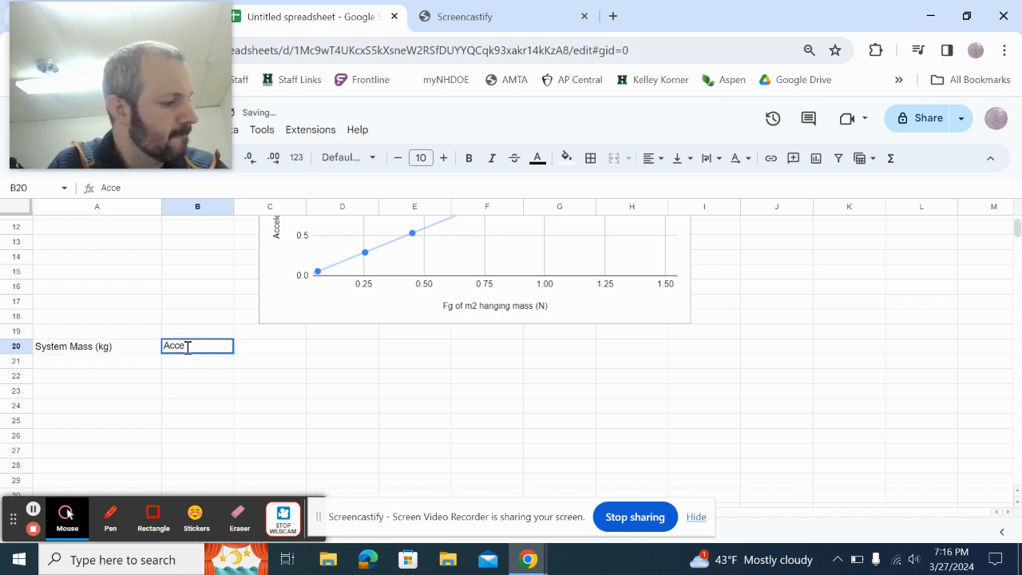
{"action": "type", "text": "leration "}
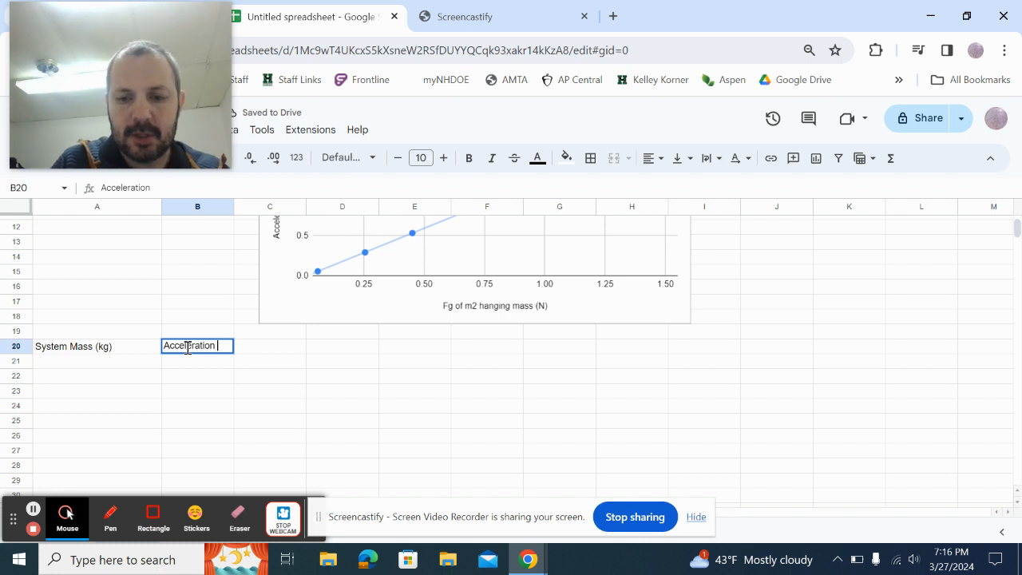
{"action": "type", "text": "(m/"}
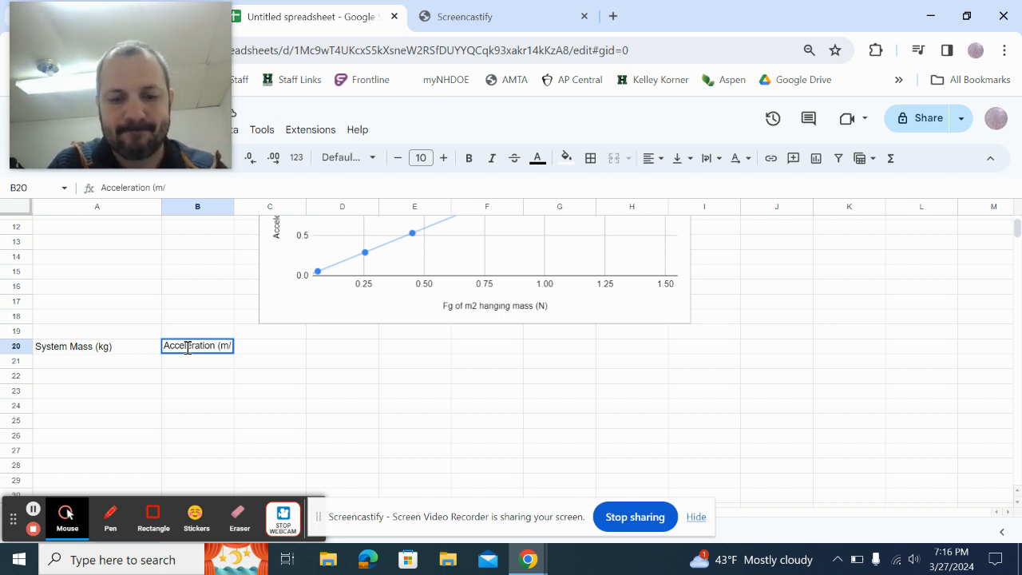
{"action": "type", "text": "s^2"}
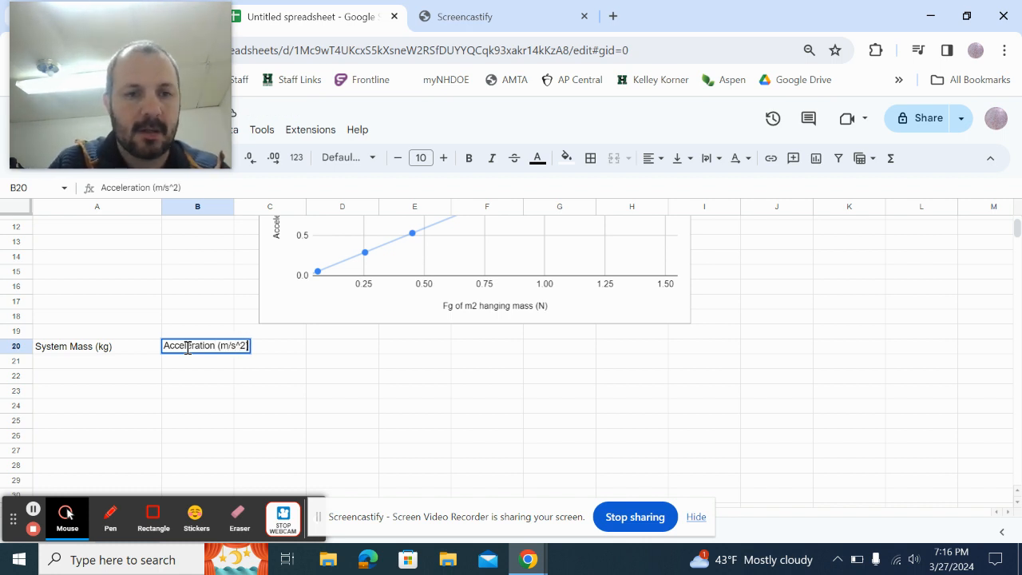
{"action": "type", "text": ")"}
{"action": "key", "text": "Return"}
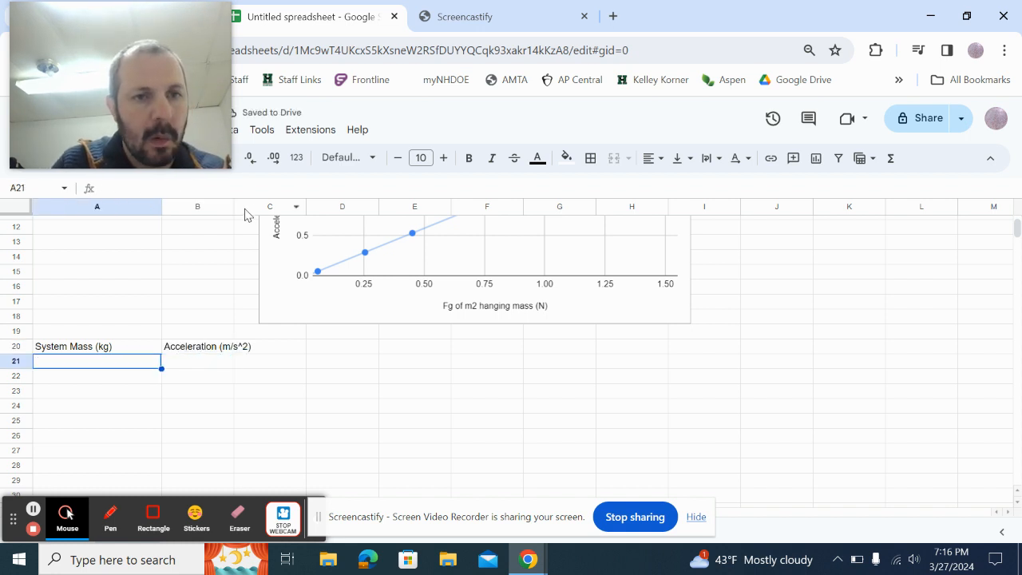
Widen column B and enter system masses 0.799, 0.749, 0.649, 0.549, 0.449 and 0.319 in A21:A26.
{"action": "left_click_drag", "start_coordinate": [234, 206], "coordinate": [262, 206]}
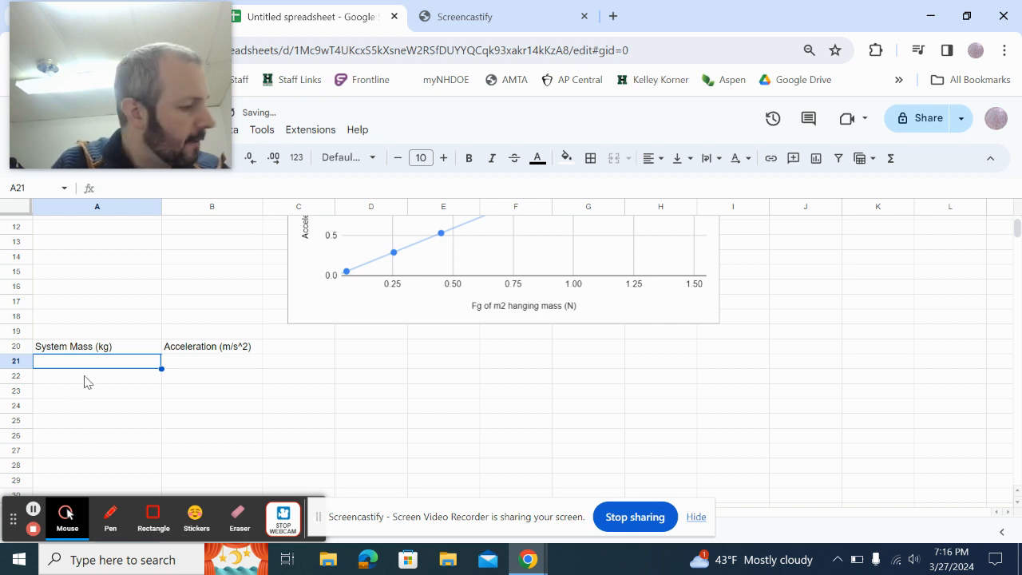
{"action": "type", "text": "0.799"}
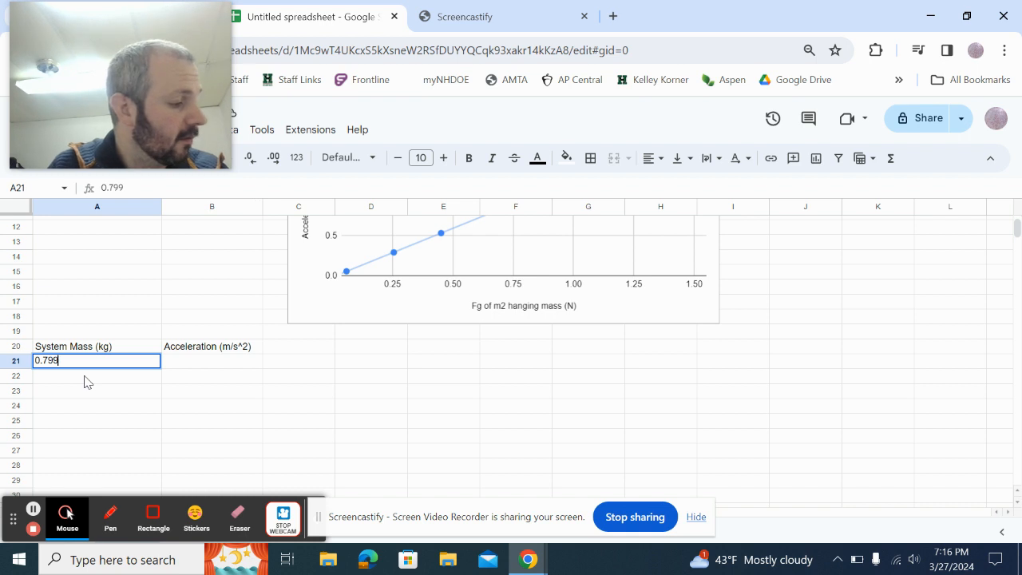
{"action": "key", "text": "Return"}
{"action": "double_click", "coordinate": [86, 376]}
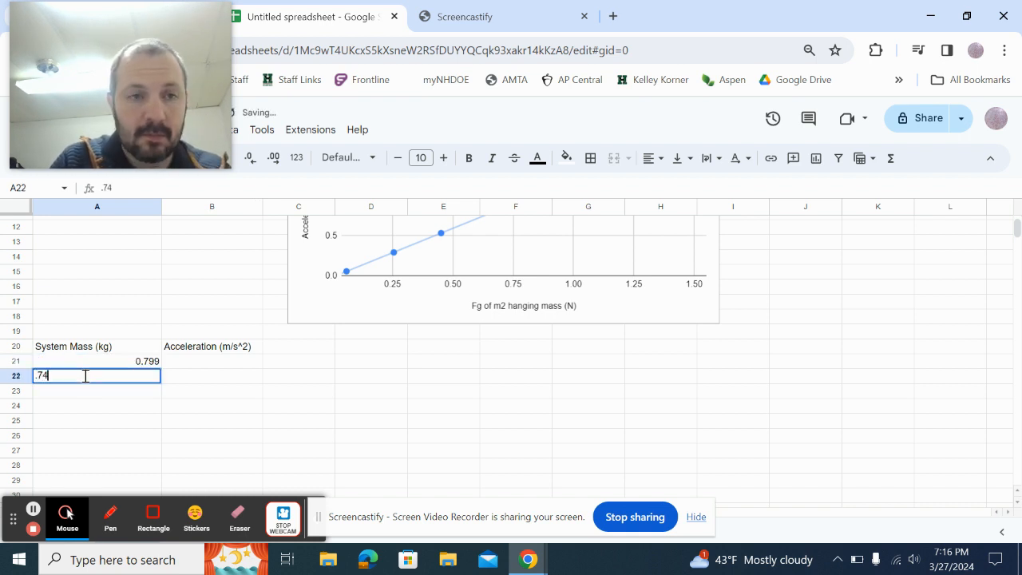
{"action": "key", "text": "Return"}
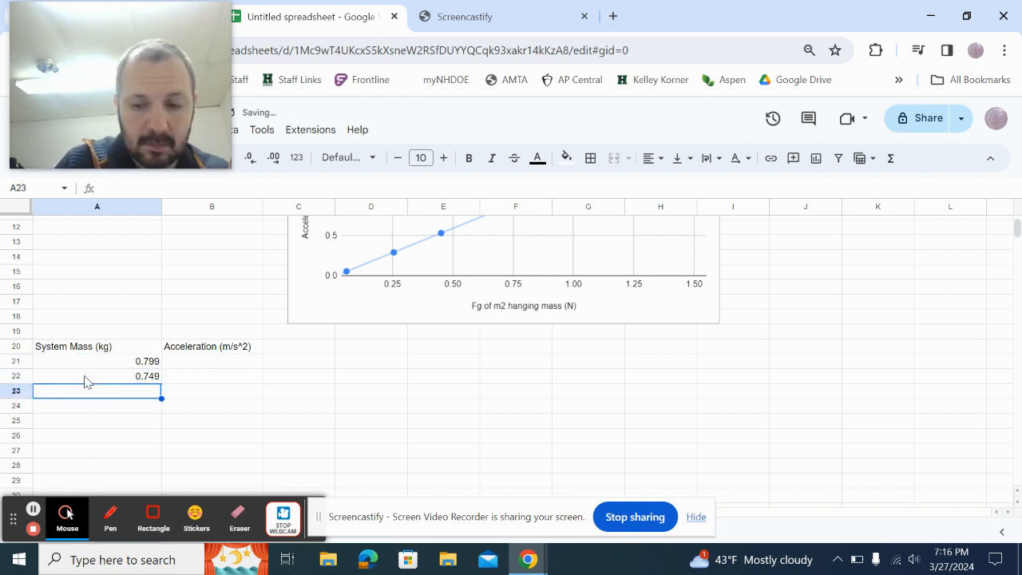
{"action": "type", "text": ".649"}
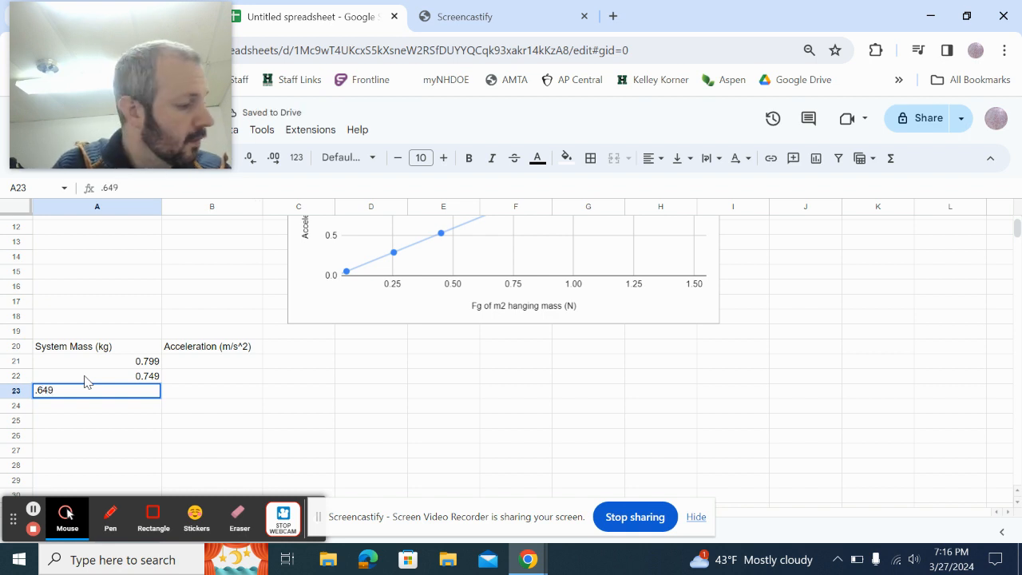
{"action": "key", "text": "Return"}
{"action": "type", "text": ".549"}
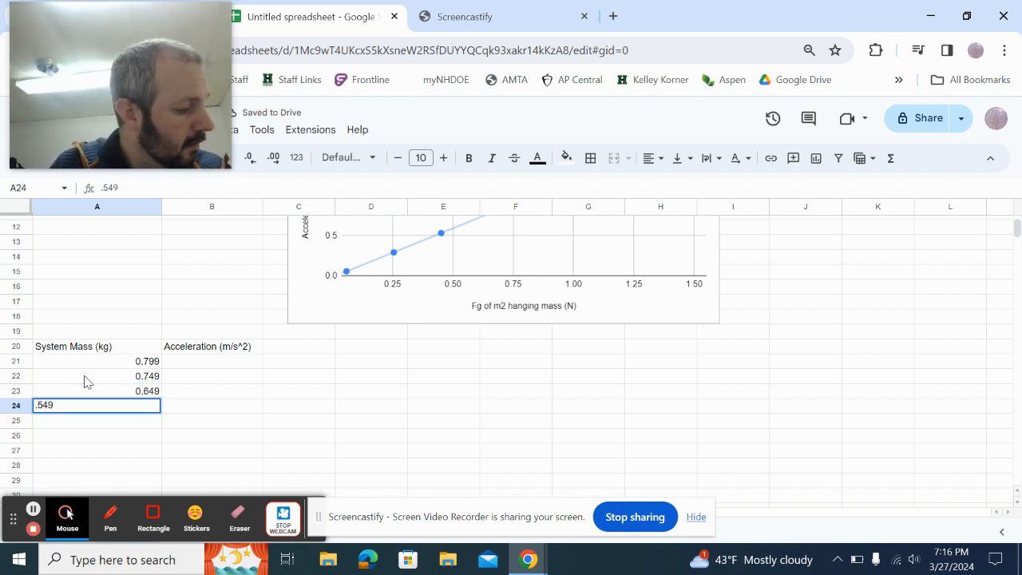
{"action": "key", "text": "Return"}
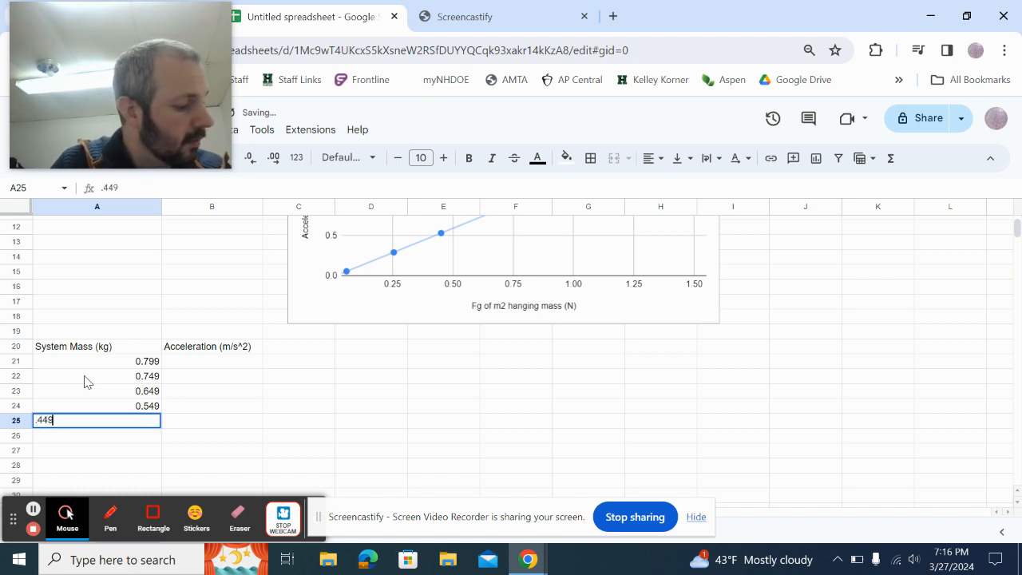
{"action": "key", "text": "Return"}
{"action": "type", "text": ".319"}
{"action": "key", "text": "Tab"}
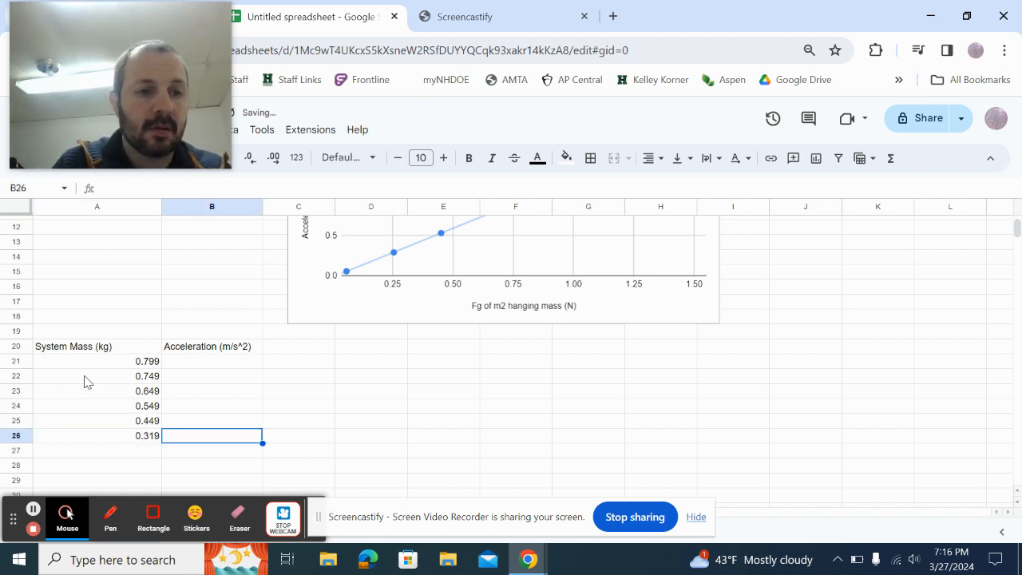
Enter accelerations 0.29, 0.319, 0.368, 0.435, 0.537 and 0.749 in B21:B26.
{"action": "key", "text": "Up"}
{"action": "key", "text": "Up"}
{"action": "key", "text": "Up"}
{"action": "key", "text": "Up"}
{"action": "key", "text": "Up"}
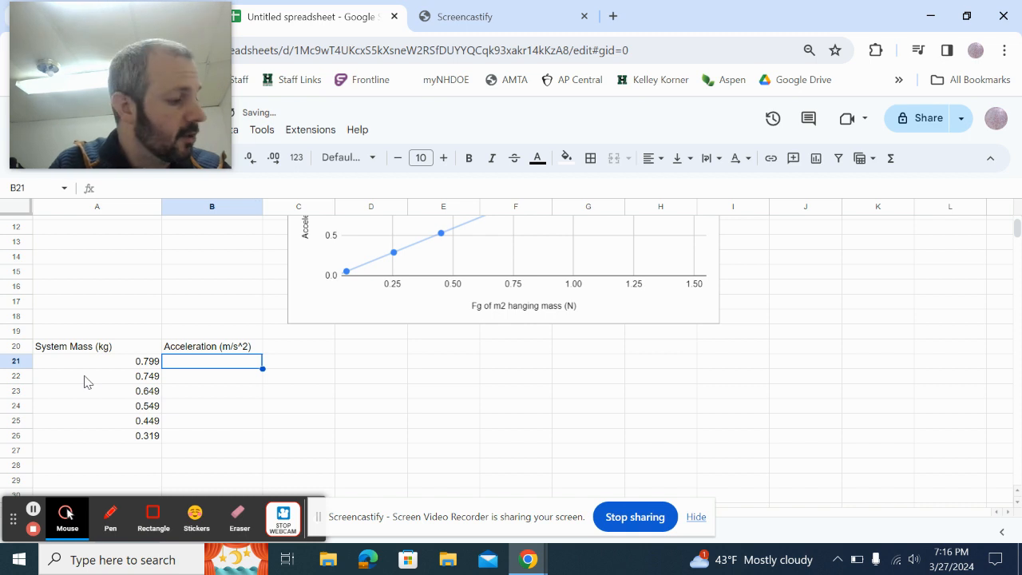
{"action": "type", "text": "0.290"}
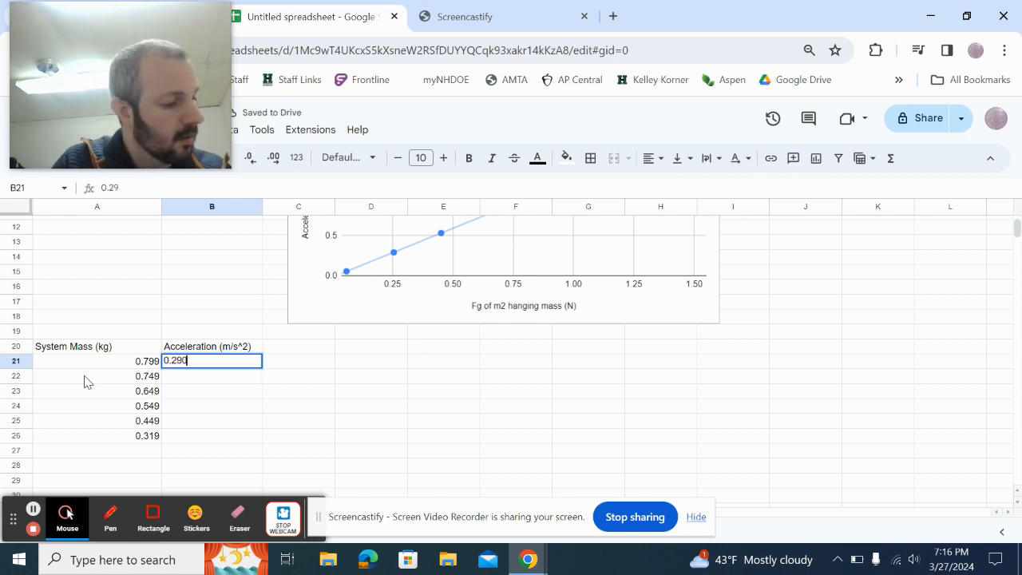
{"action": "key", "text": "Return"}
{"action": "type", "text": ".3"}
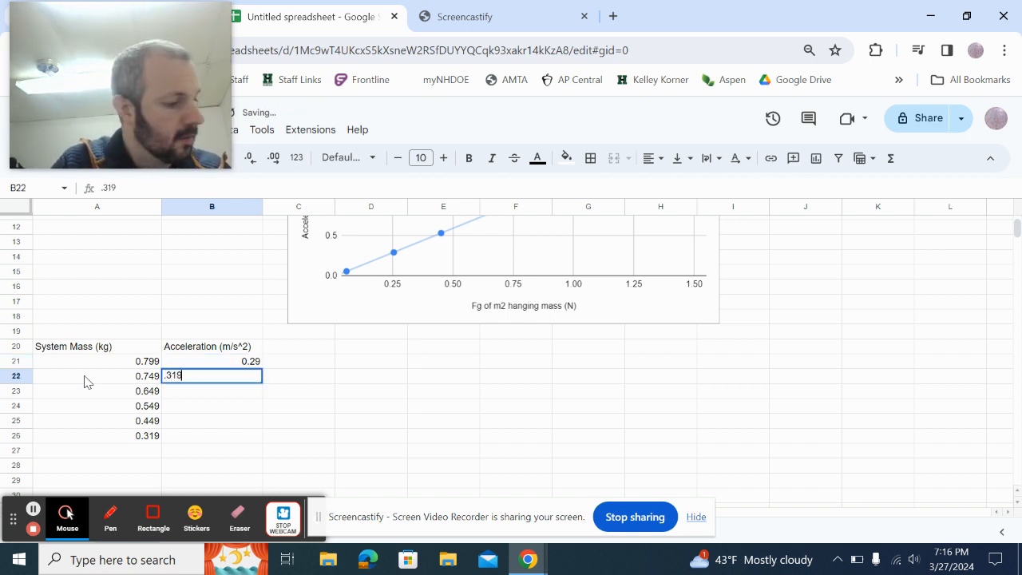
{"action": "type", "text": "19"}
{"action": "key", "text": "Return"}
{"action": "type", "text": ".368"}
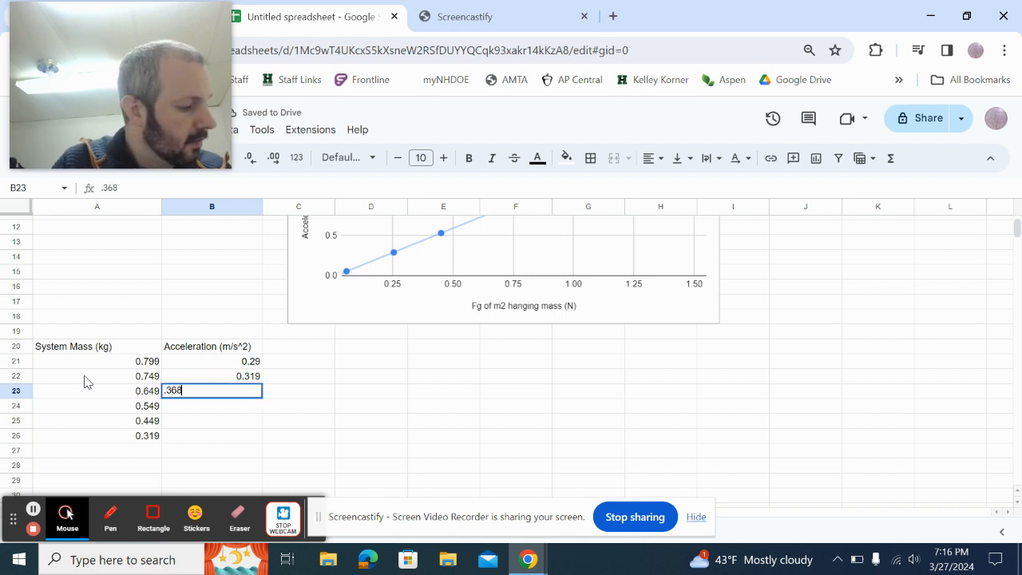
{"action": "key", "text": "Return"}
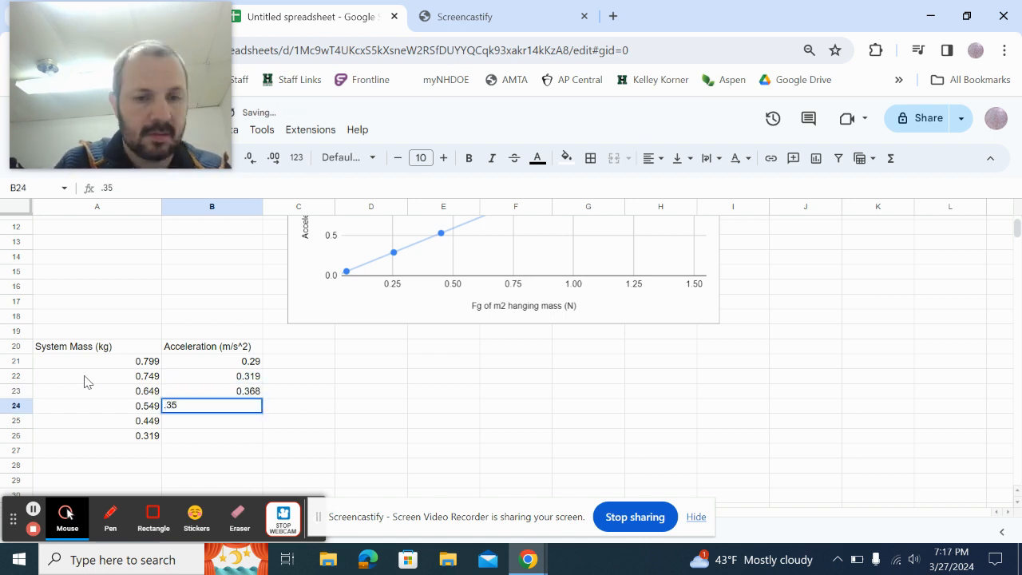
{"action": "key", "text": "BackSpace"}
{"action": "key", "text": "BackSpace"}
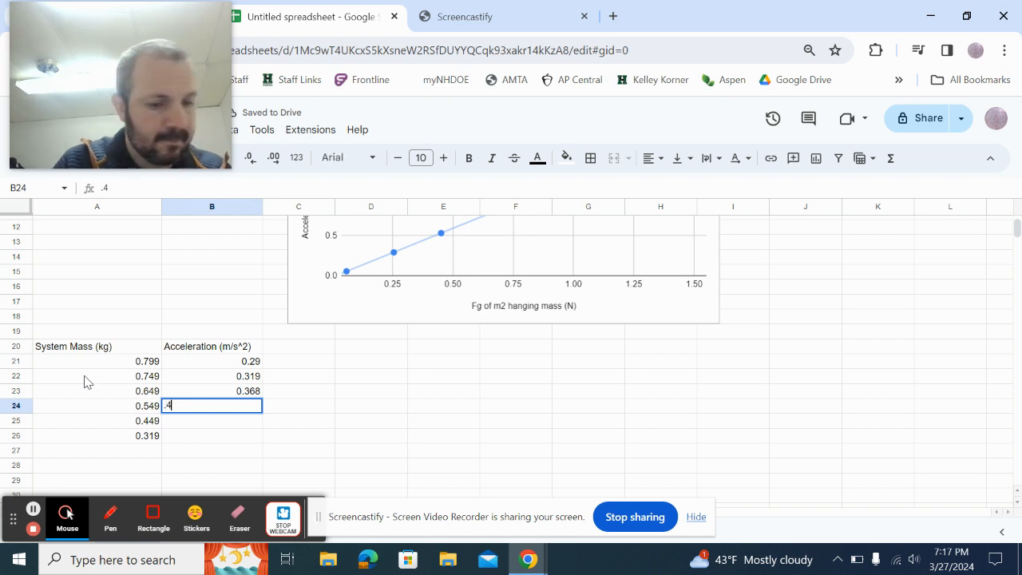
{"action": "key", "text": "Return"}
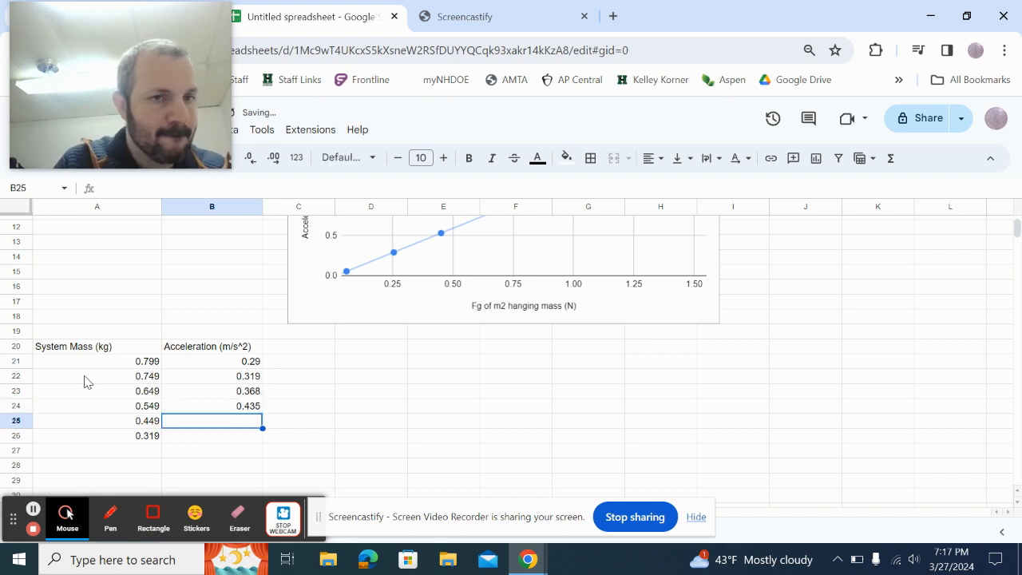
{"action": "type", "text": ".537"}
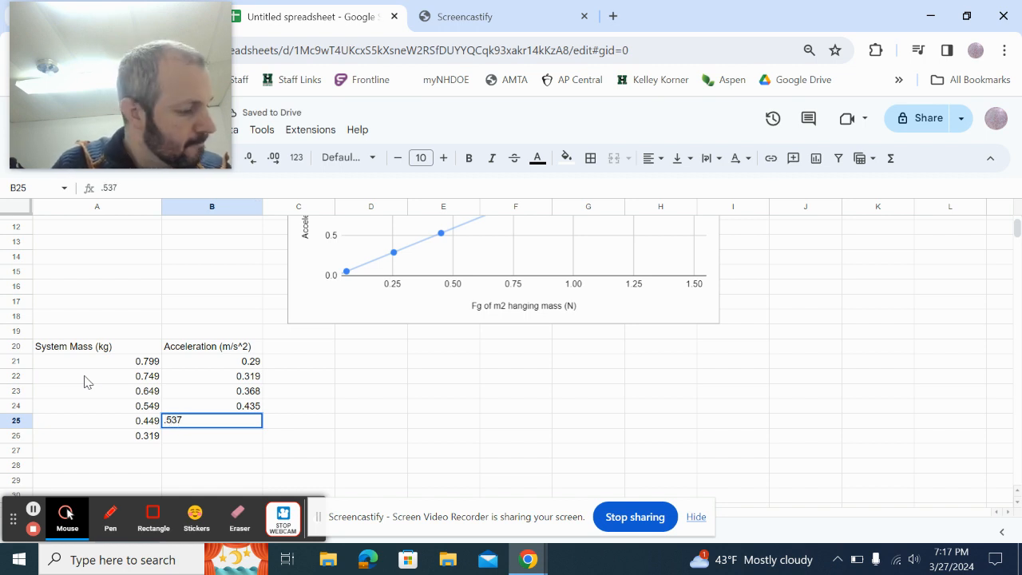
{"action": "key", "text": "Return"}
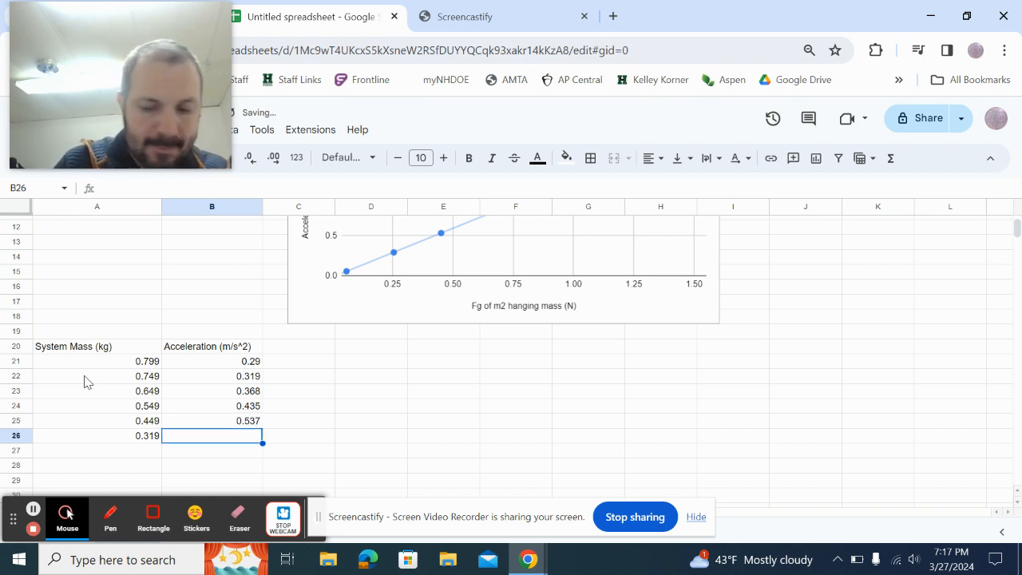
{"action": "type", "text": ".749"}
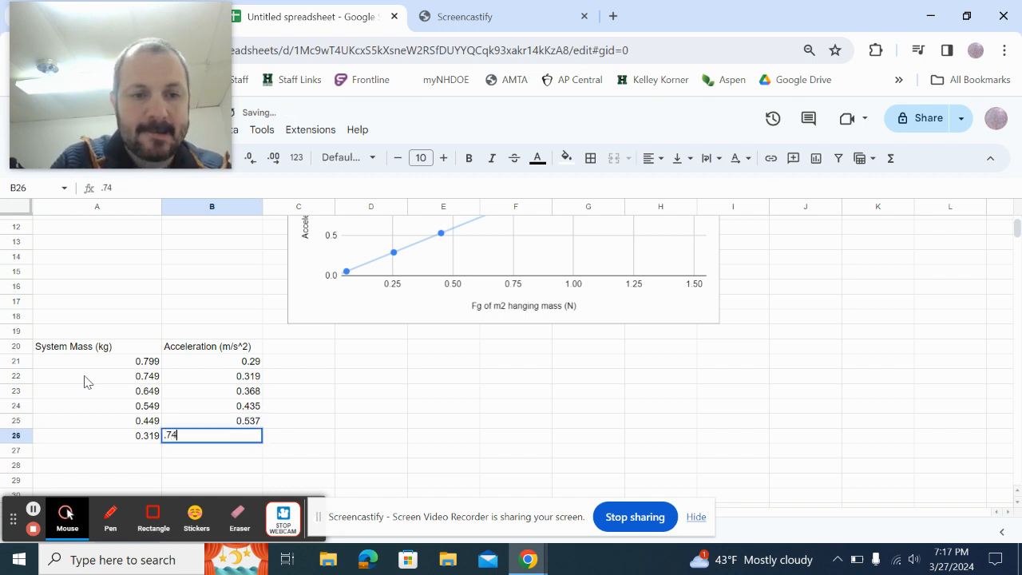
{"action": "left_click", "coordinate": [113, 435]}
{"action": "left_click", "coordinate": [124, 349]}
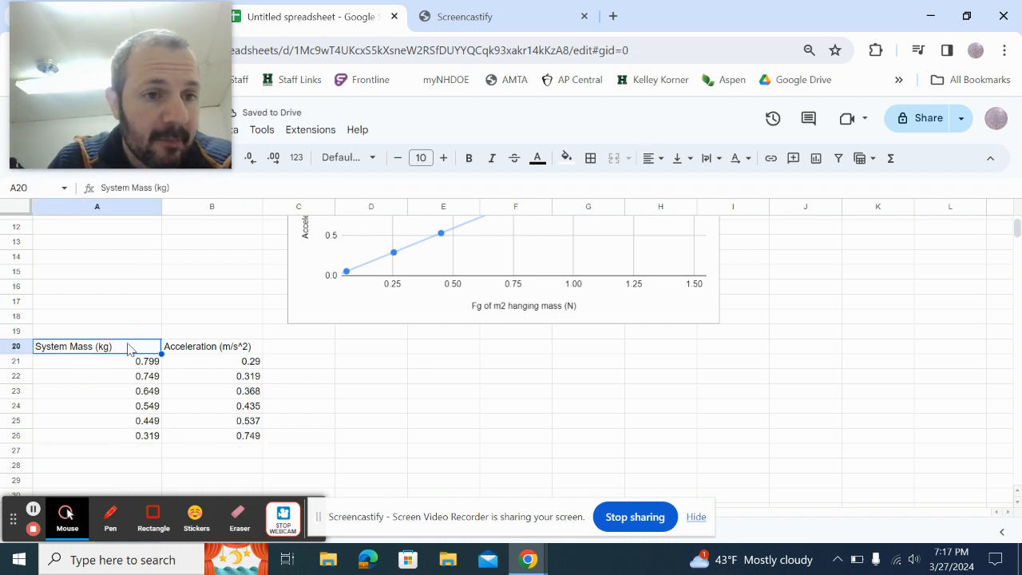
{"action": "left_click", "coordinate": [146, 349]}
{"action": "left_click_drag", "start_coordinate": [146, 349], "coordinate": [222, 437]}
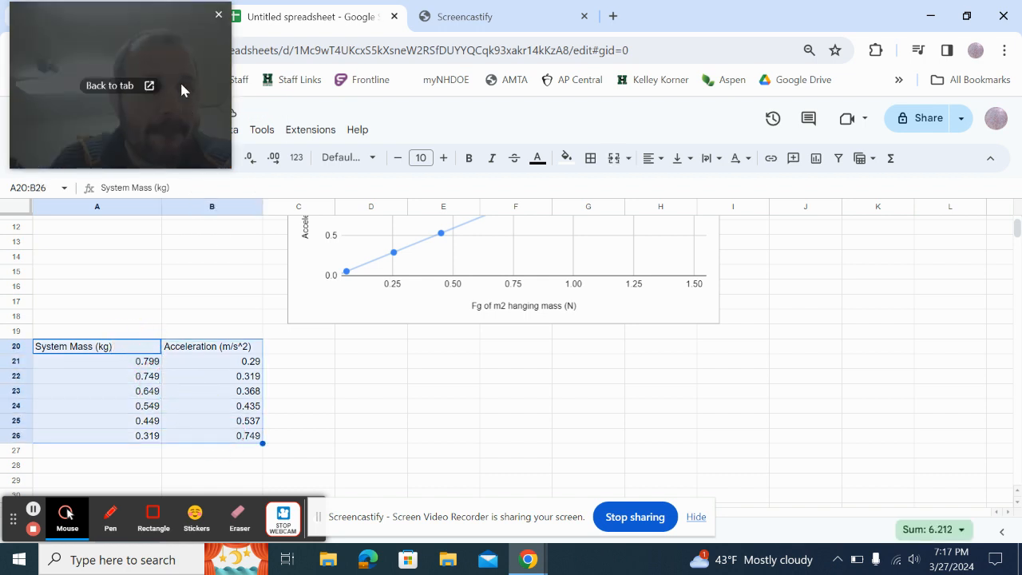
{"action": "left_click_drag", "start_coordinate": [158, 29], "coordinate": [958, 15]}
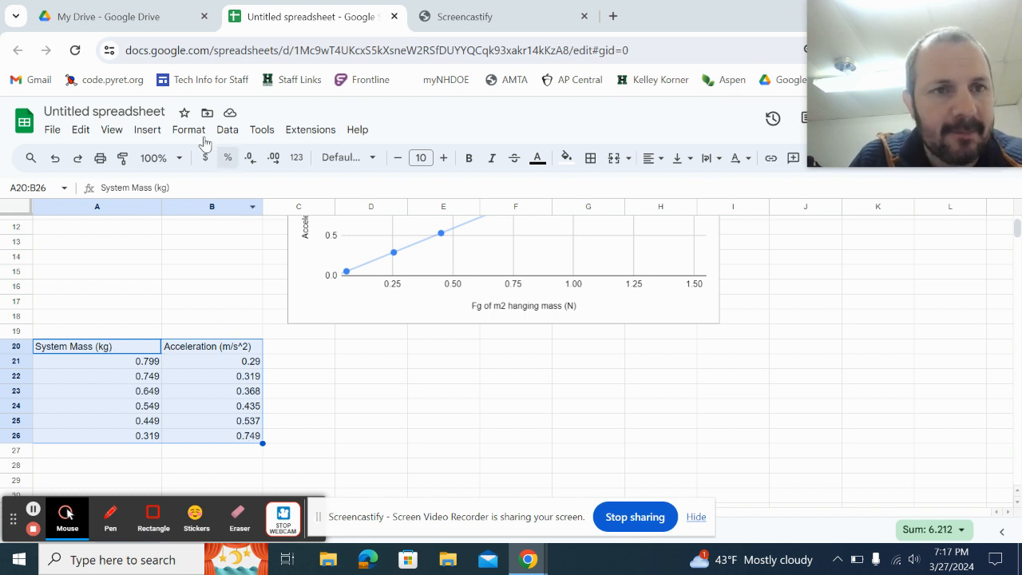
{"action": "left_click", "coordinate": [148, 130]}
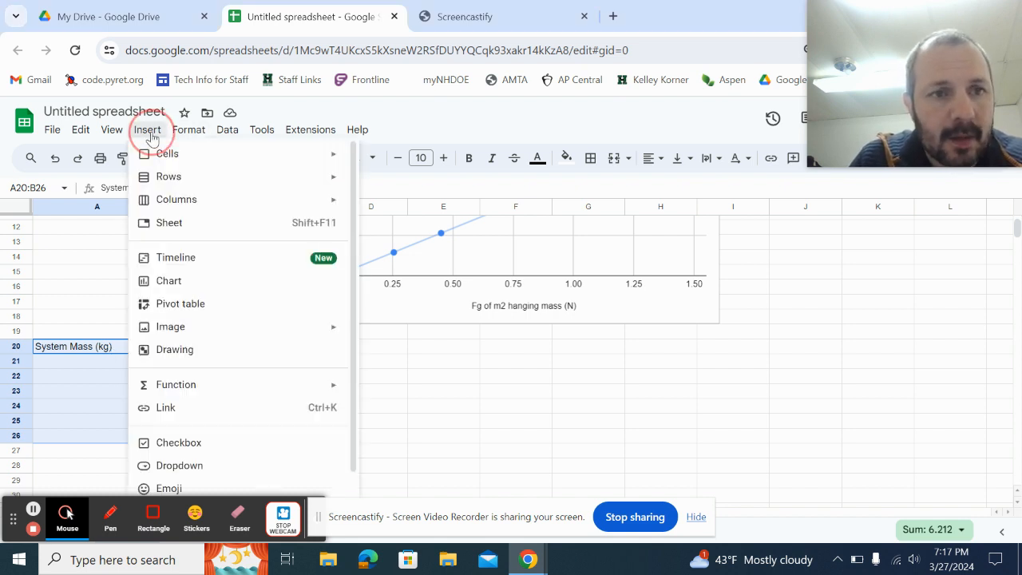
{"action": "left_click", "coordinate": [182, 286]}
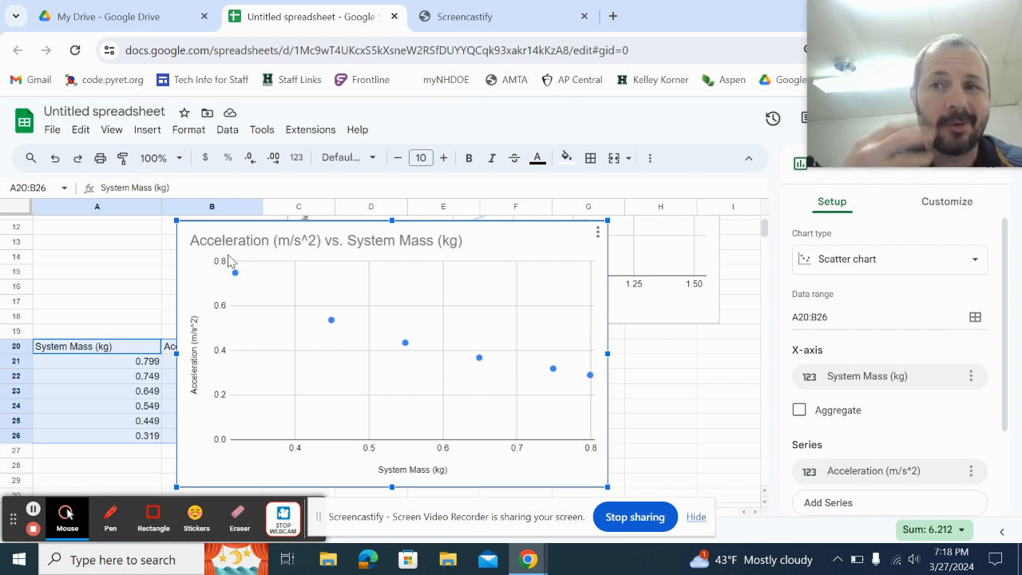
{"action": "left_click", "coordinate": [599, 233]}
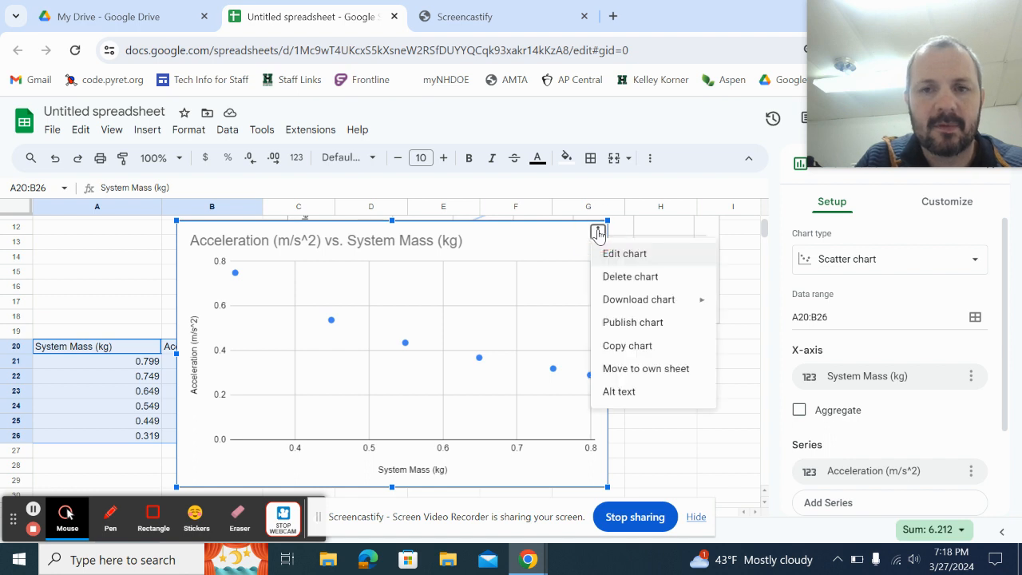
{"action": "left_click", "coordinate": [619, 277]}
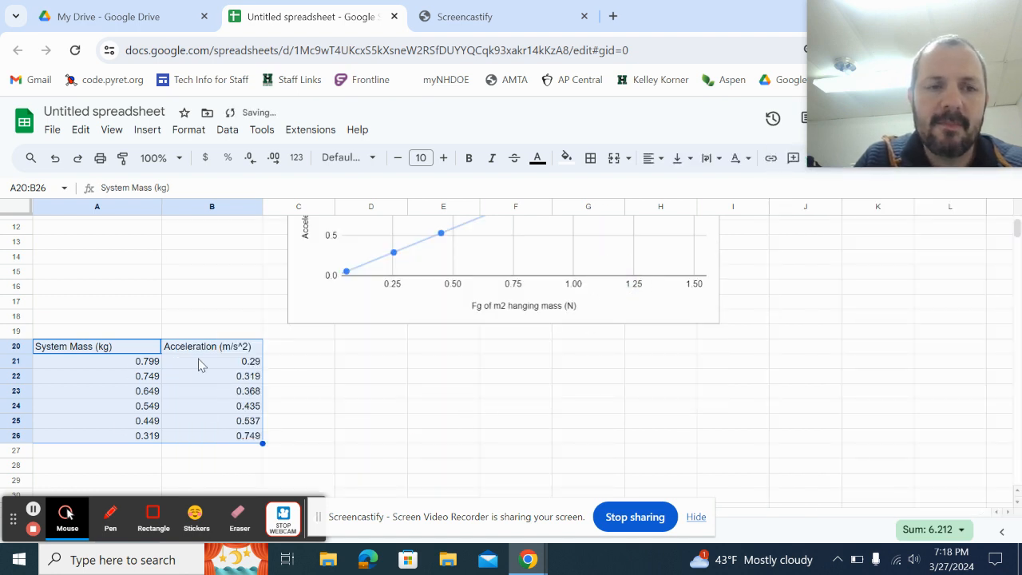
{"action": "left_click", "coordinate": [113, 364]}
Copy the A20:B26 table and paste it starting at E20.
{"action": "left_click", "coordinate": [126, 349]}
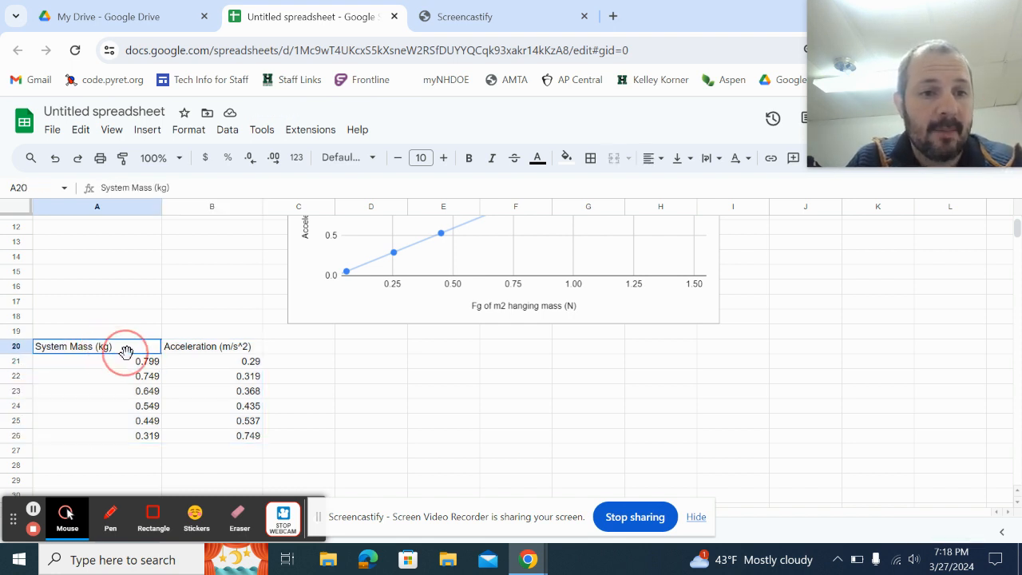
{"action": "left_click_drag", "start_coordinate": [126, 350], "coordinate": [204, 431]}
{"action": "left_click", "coordinate": [114, 342]}
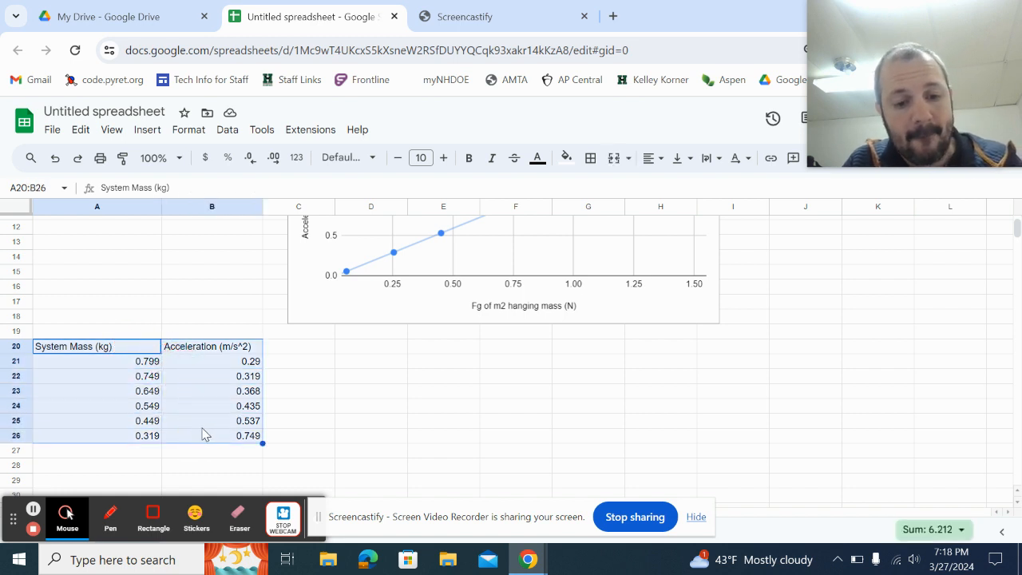
{"action": "key", "text": "ctrl+c"}
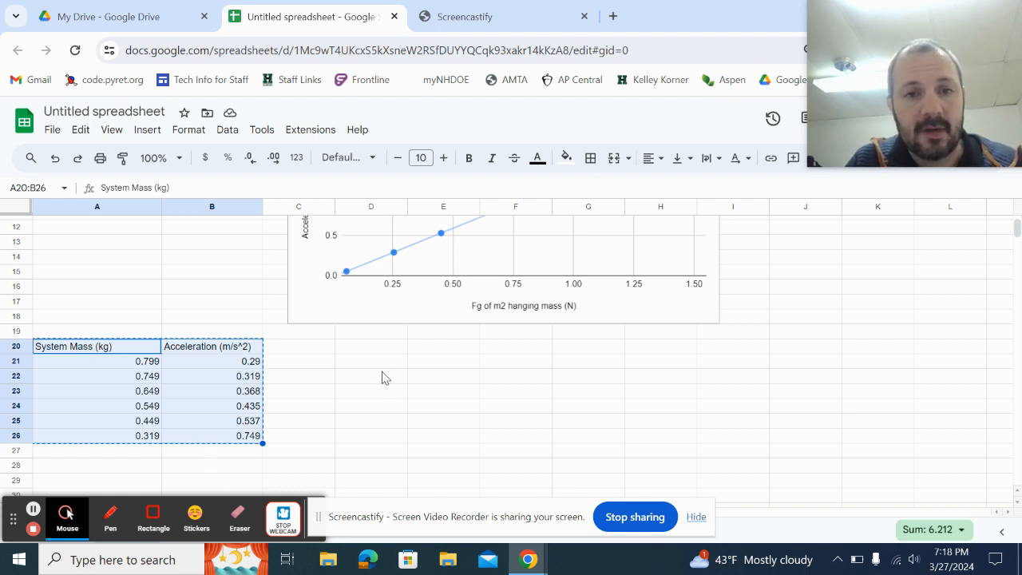
{"action": "left_click", "coordinate": [440, 349]}
{"action": "key", "text": "ctrl+v"}
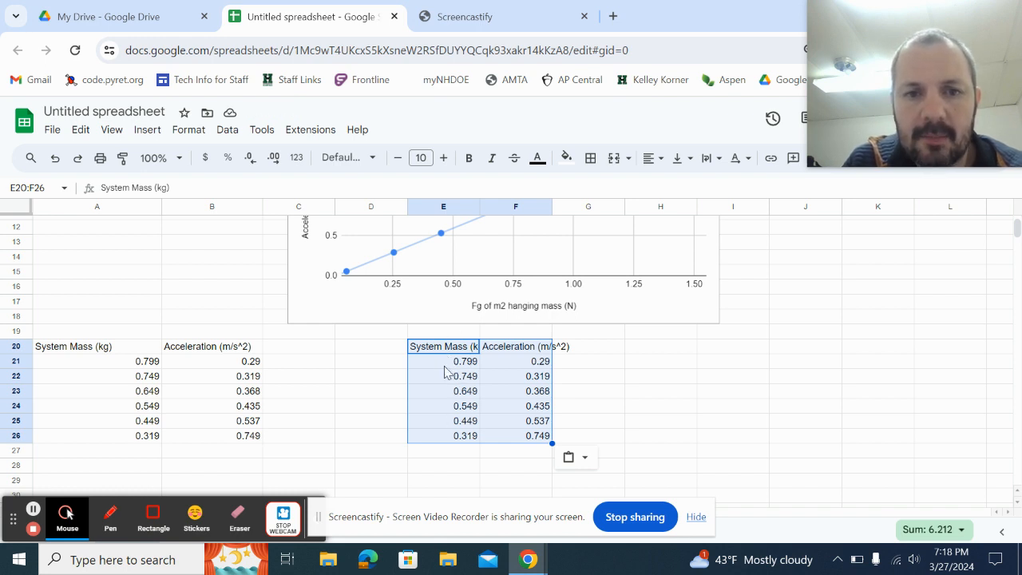
{"action": "left_click", "coordinate": [471, 211]}
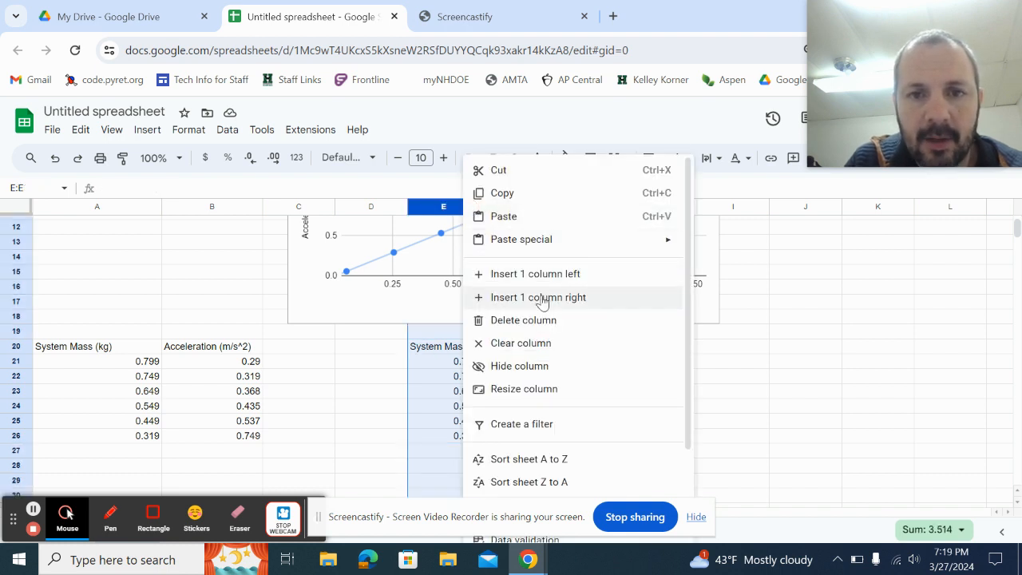
Insert a blank column right of column E and widen column E to fit its heading.
{"action": "left_click", "coordinate": [540, 298]}
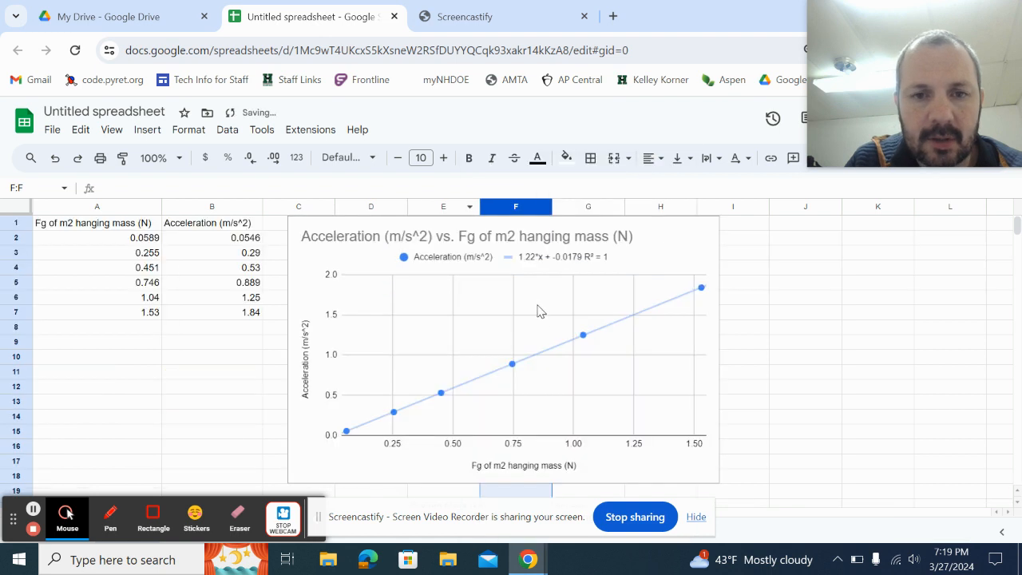
{"action": "left_click", "coordinate": [647, 239]}
{"action": "left_click_drag", "start_coordinate": [655, 242], "coordinate": [708, 221]}
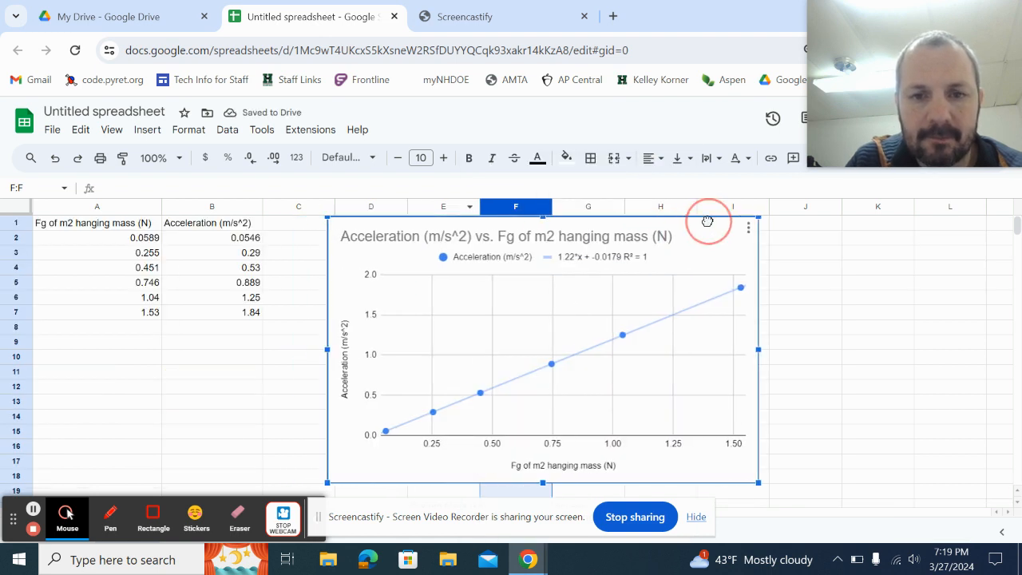
{"action": "scroll", "coordinate": [515, 395], "scroll_direction": "down", "scroll_amount": 5}
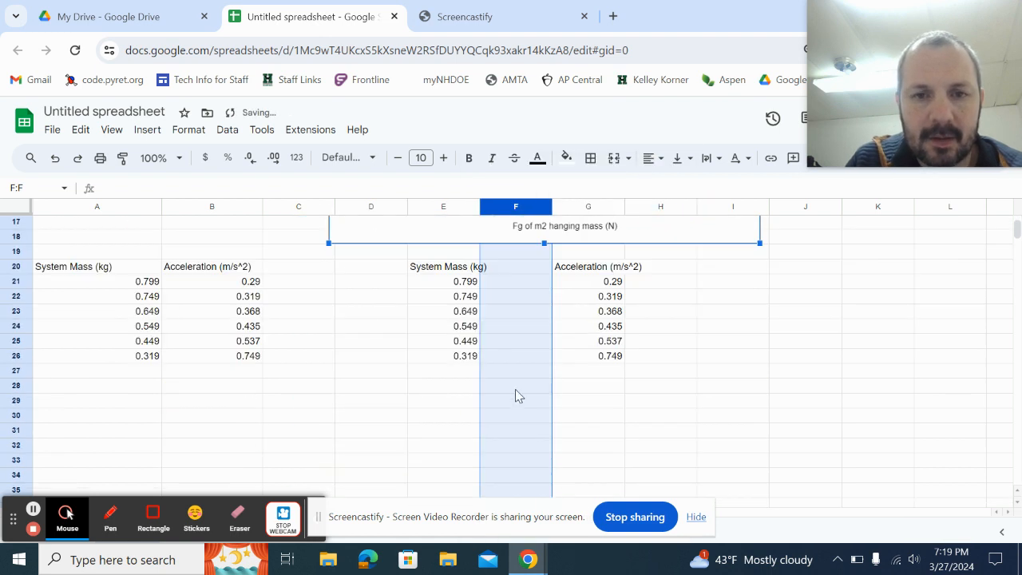
{"action": "left_click", "coordinate": [517, 266]}
{"action": "left_click_drag", "start_coordinate": [479, 207], "coordinate": [491, 207]}
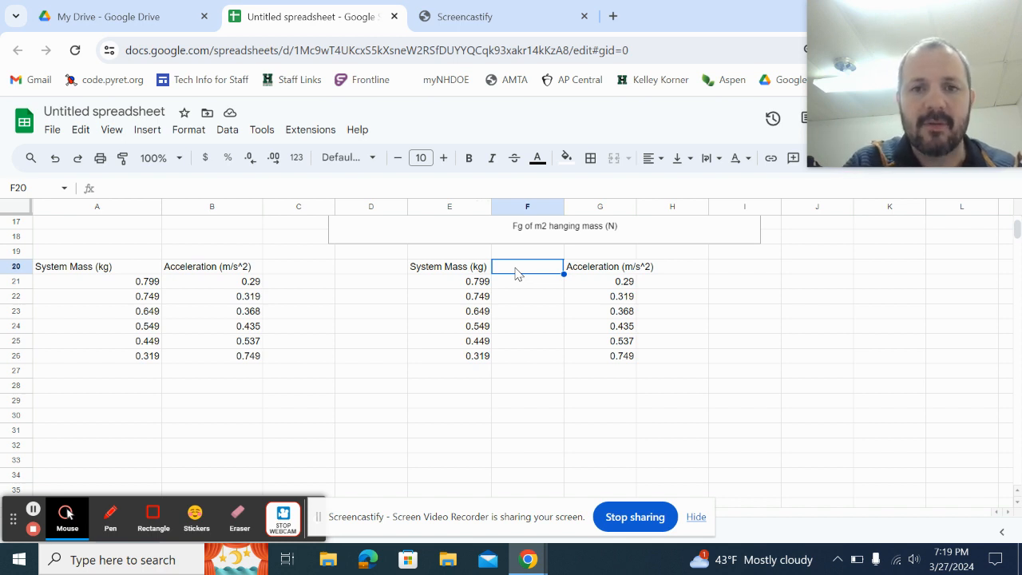
Add the heading '1/ System Mass (1/kg)' in column F and widen the column to fit it.
{"action": "type", "text": "1"}
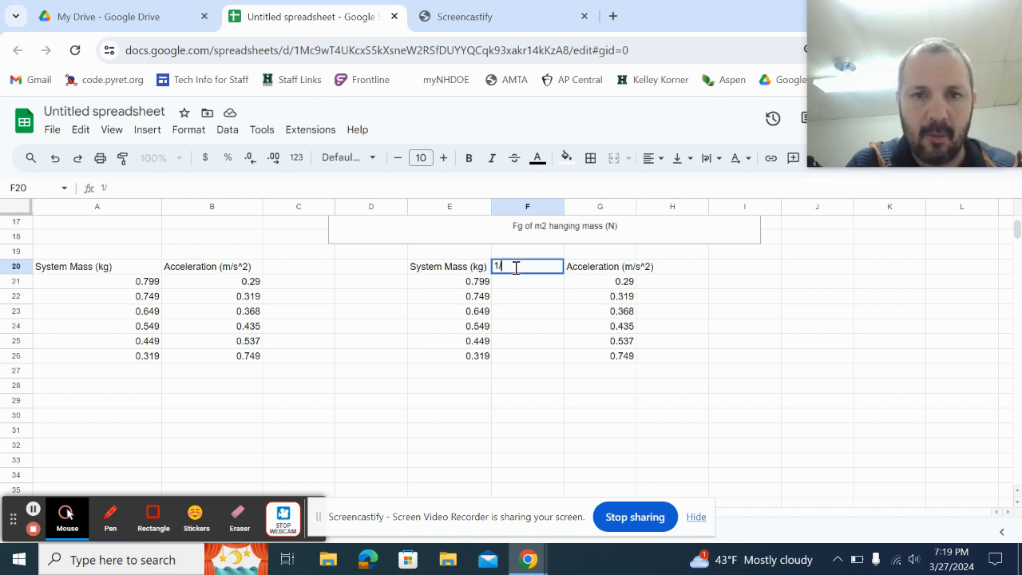
{"action": "type", "text": "/ System"}
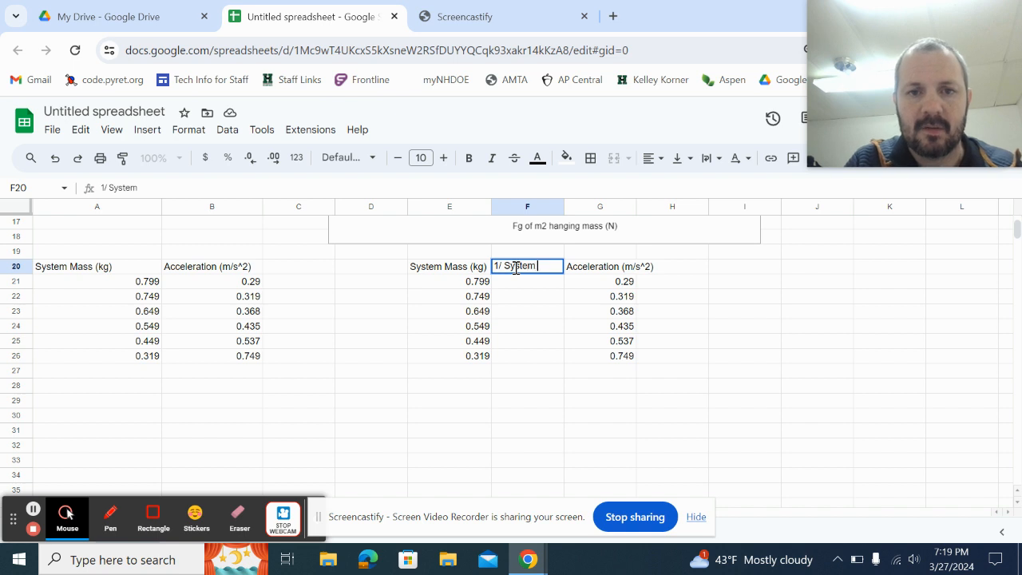
{"action": "type", "text": " Mass ("}
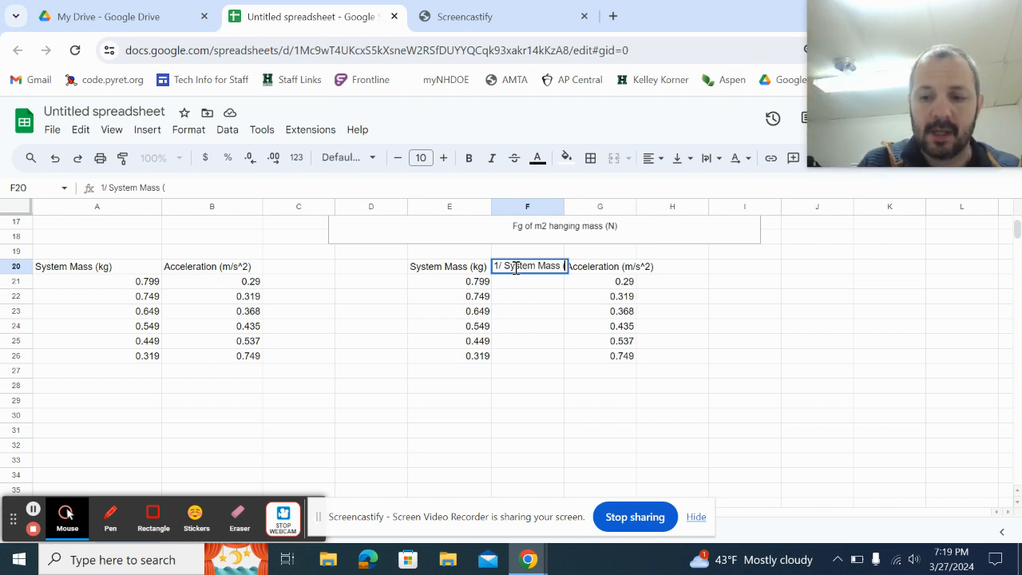
{"action": "type", "text": "1/kg)"}
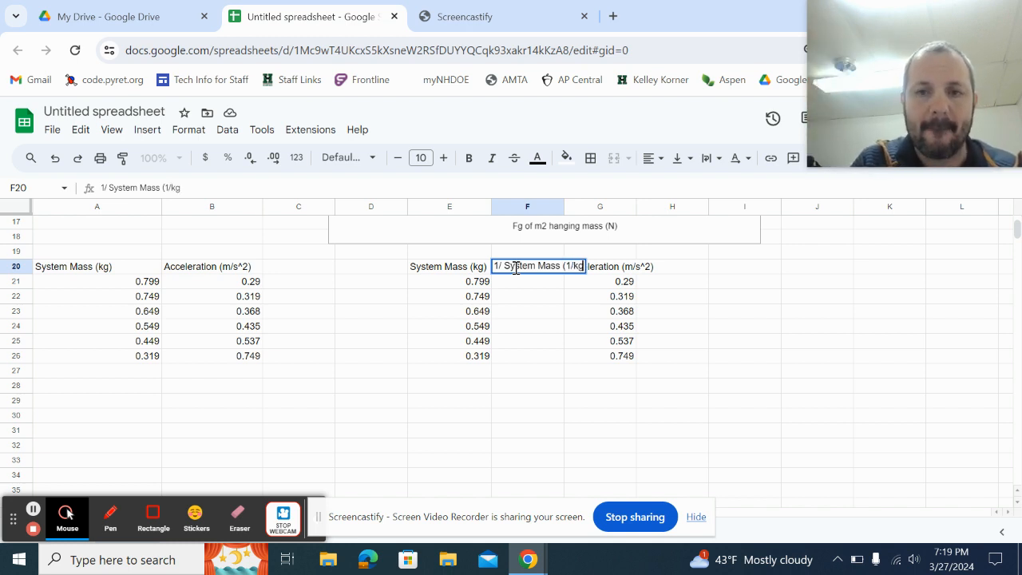
{"action": "left_click", "coordinate": [534, 283]}
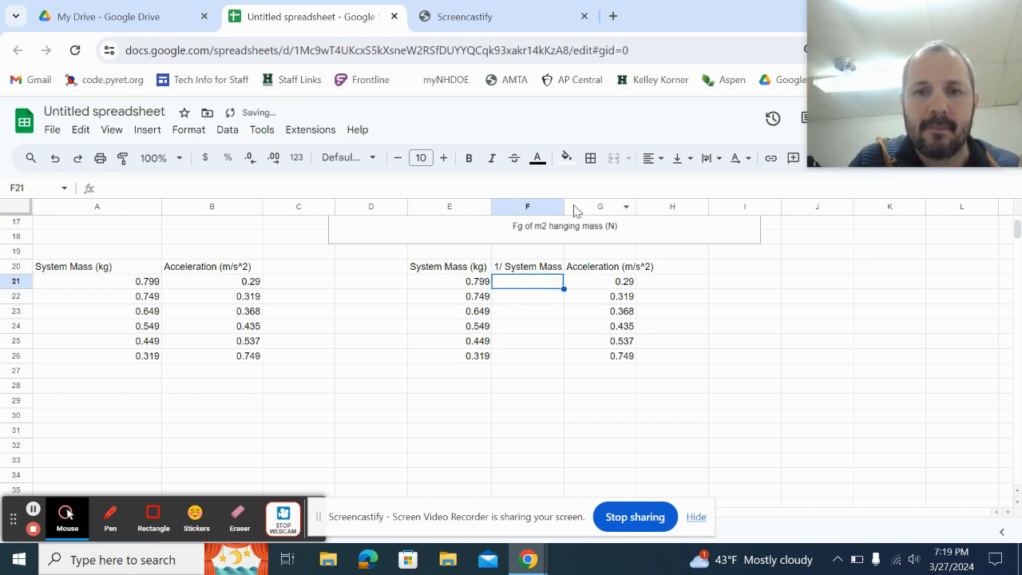
{"action": "left_click_drag", "start_coordinate": [563, 206], "coordinate": [596, 207]}
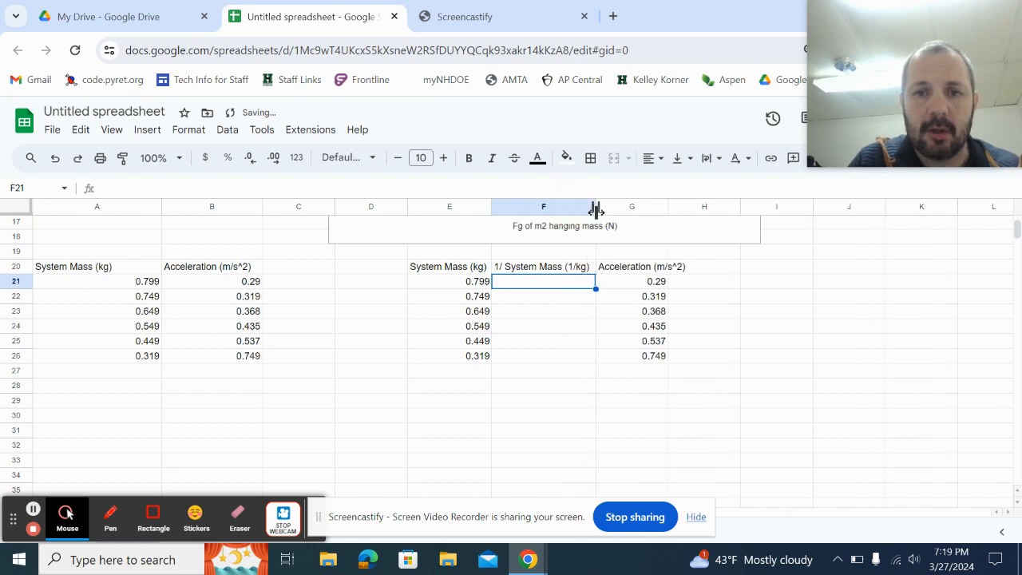
{"action": "left_click", "coordinate": [538, 288]}
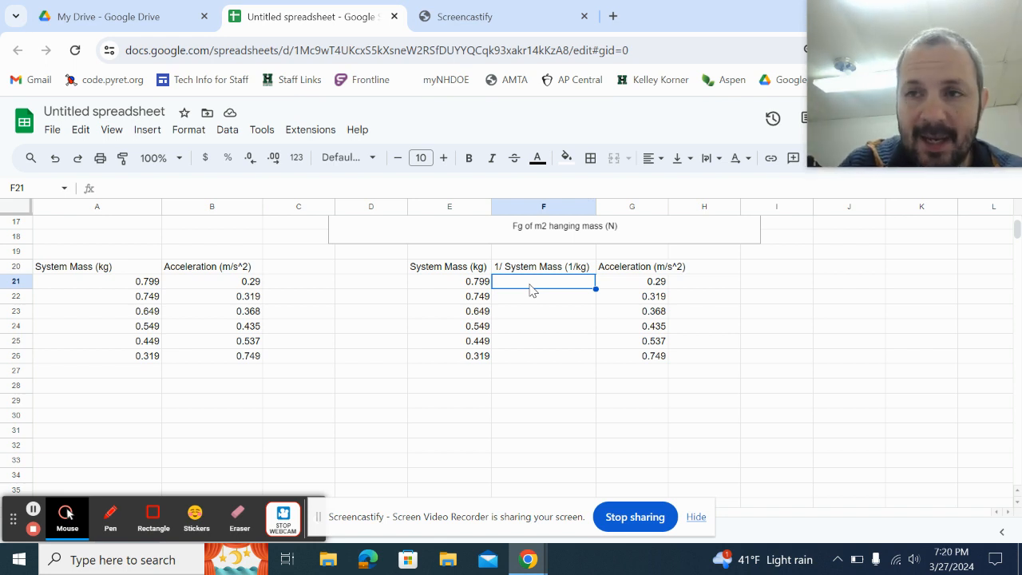
Enter =1/E21 in F21 and reject the suggested autofill values.
{"action": "type", "text": "="}
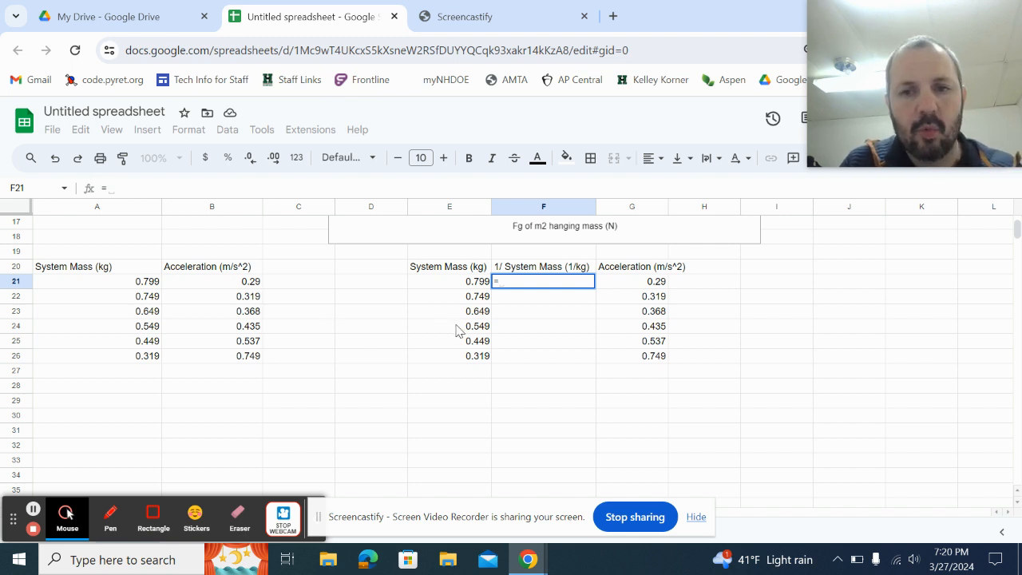
{"action": "type", "text": "1/"}
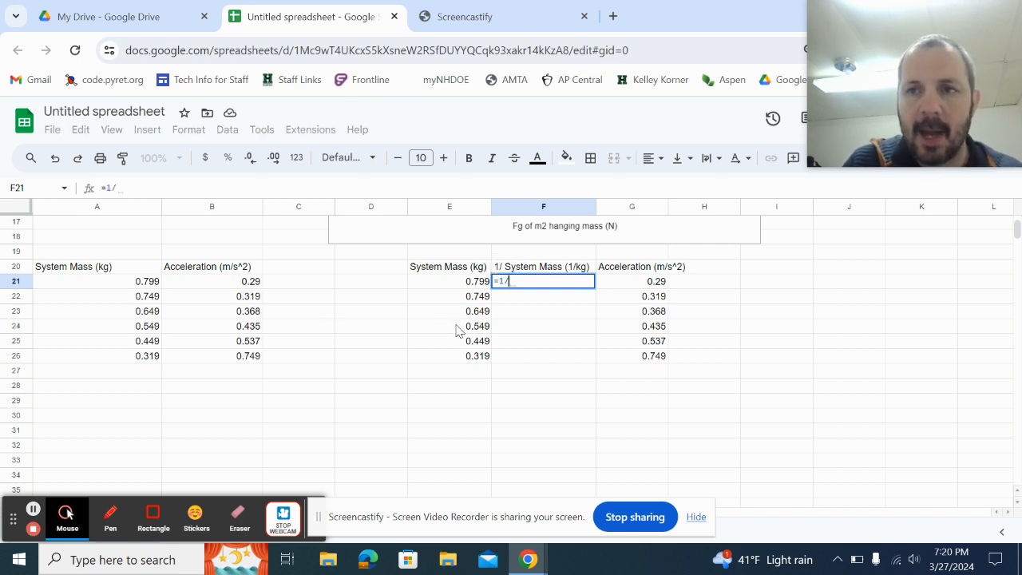
{"action": "left_click", "coordinate": [473, 287]}
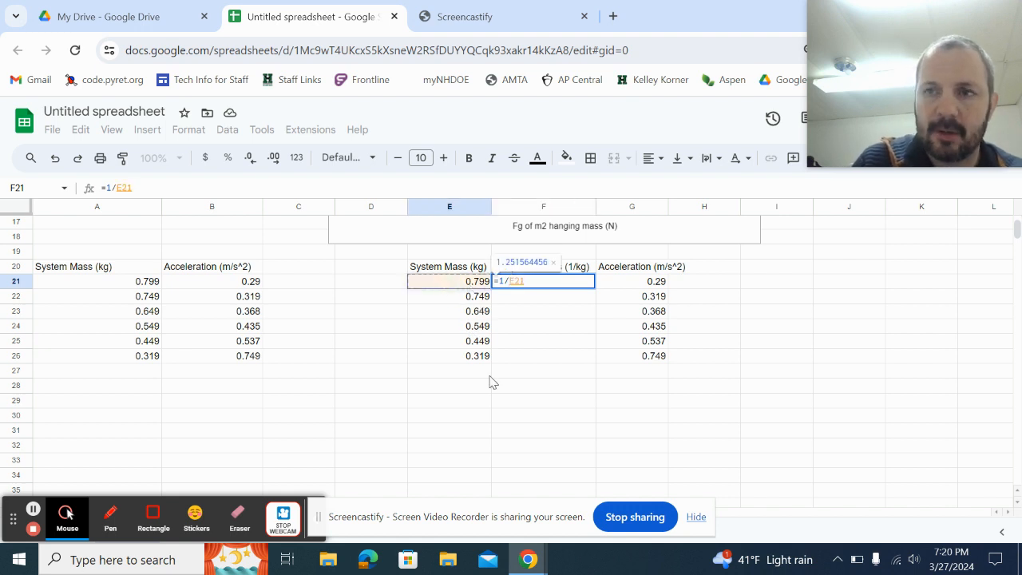
{"action": "key", "text": "Return"}
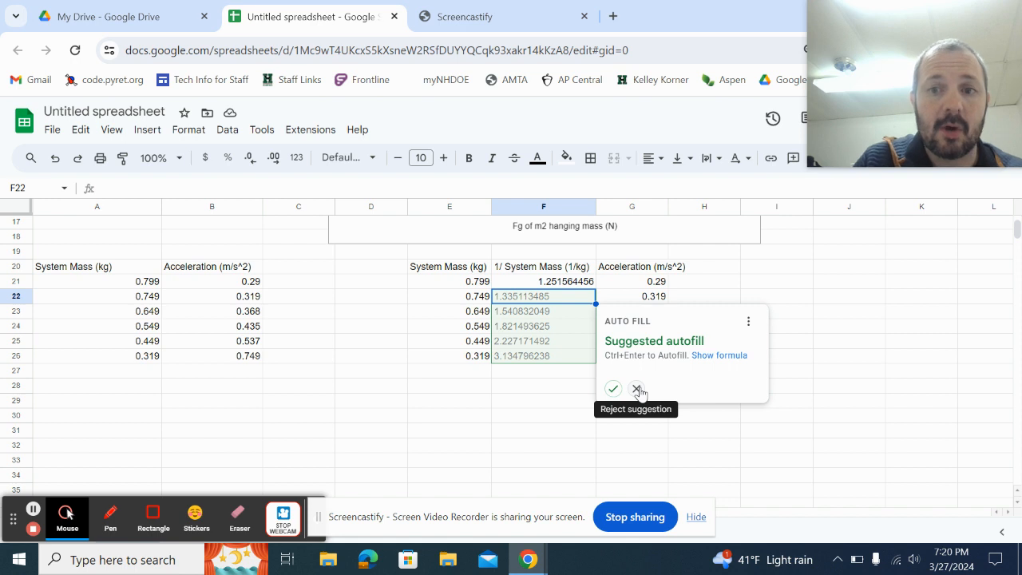
{"action": "left_click", "coordinate": [637, 389]}
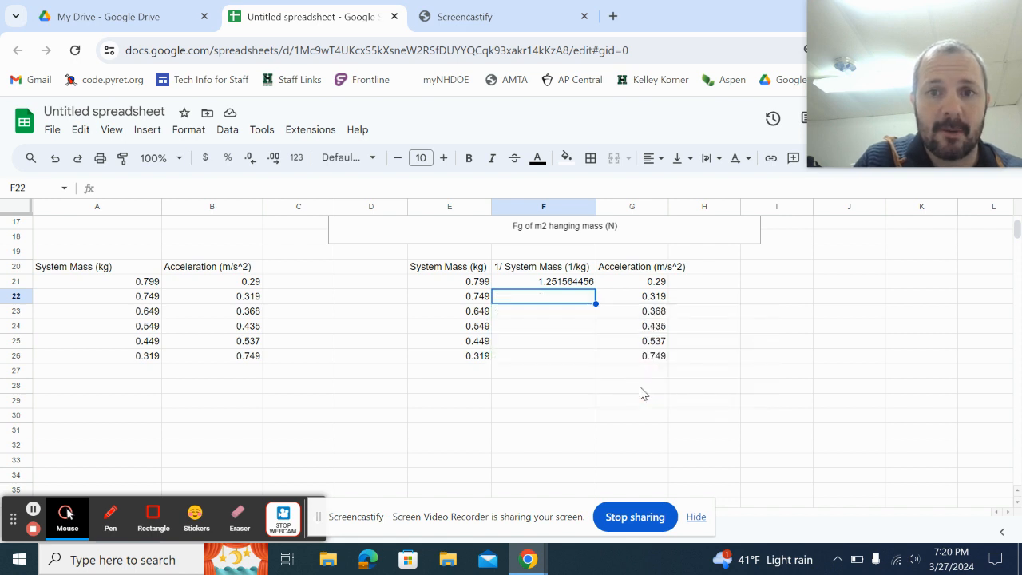
{"action": "left_click", "coordinate": [582, 284]}
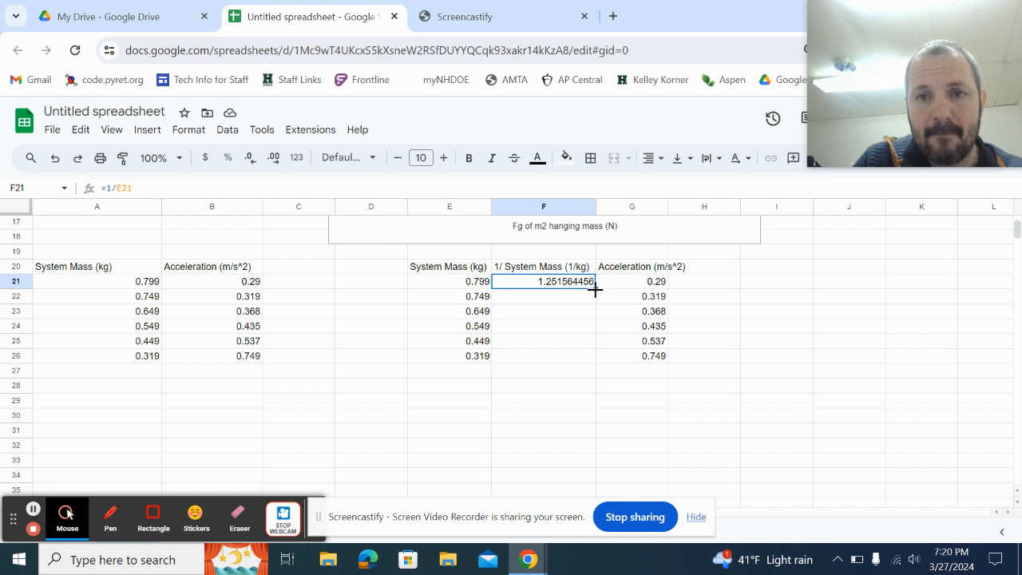
Fill the reciprocal formula down to F26 and check the results (1.2516 to 3.1348).
{"action": "left_click_drag", "start_coordinate": [596, 289], "coordinate": [593, 358]}
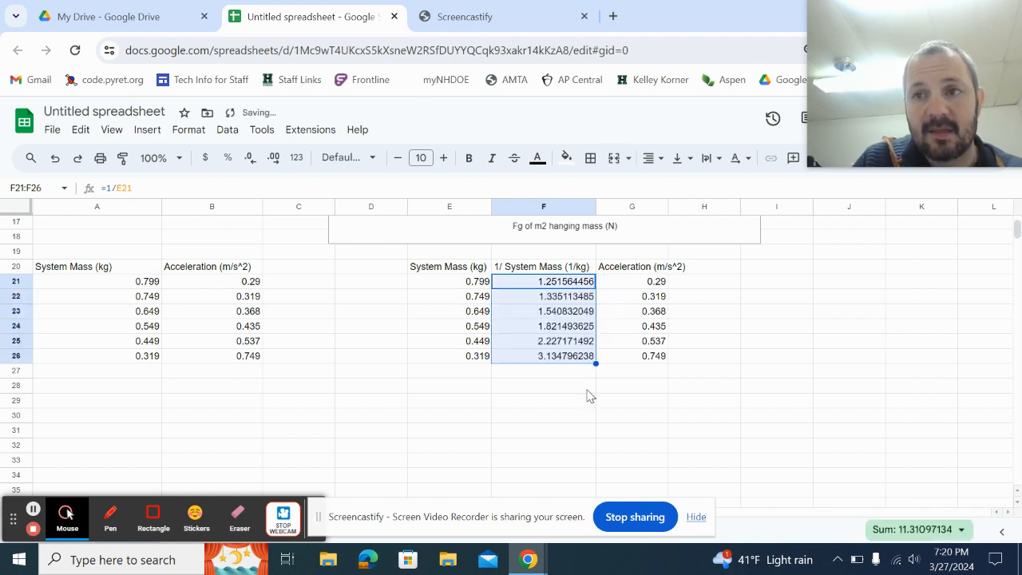
{"action": "left_click", "coordinate": [581, 298]}
{"action": "left_click", "coordinate": [579, 311]}
{"action": "left_click", "coordinate": [575, 345]}
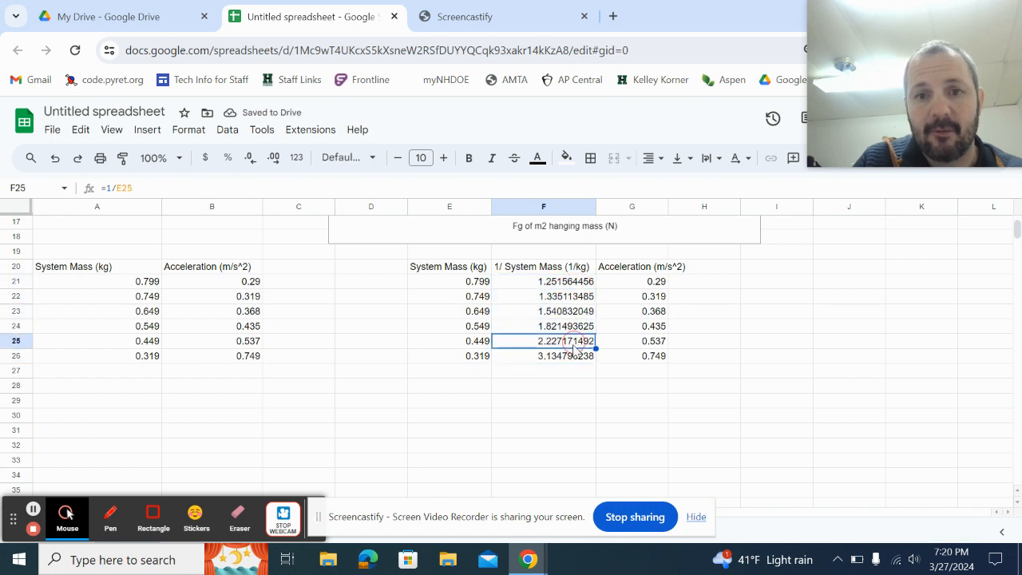
{"action": "left_click", "coordinate": [567, 357]}
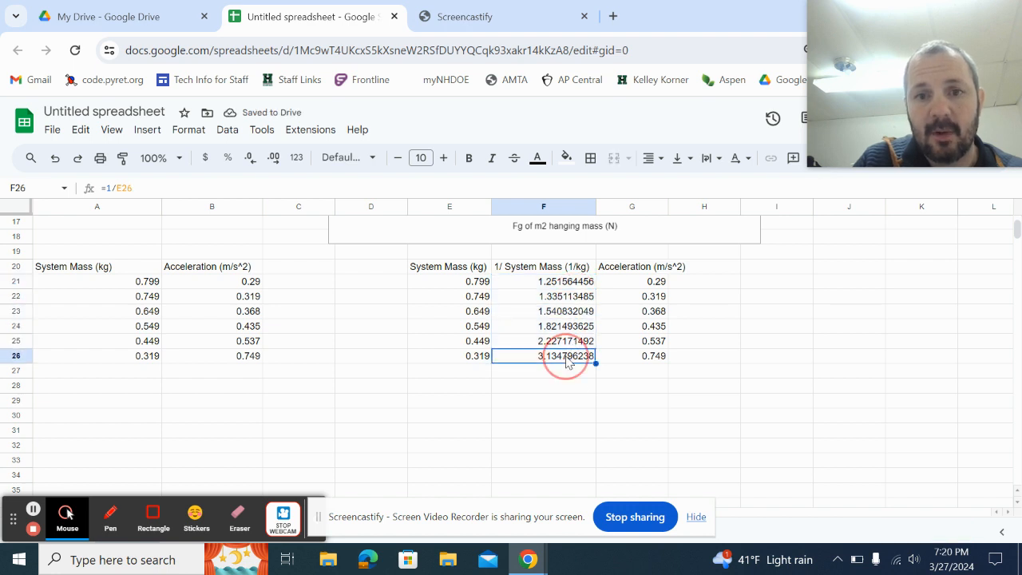
Select F20:G26 and insert a scatter chart of Acceleration (m/s^2) vs. 1/ System Mass (1/kg).
{"action": "left_click", "coordinate": [548, 269]}
{"action": "left_click_drag", "start_coordinate": [541, 271], "coordinate": [620, 356]}
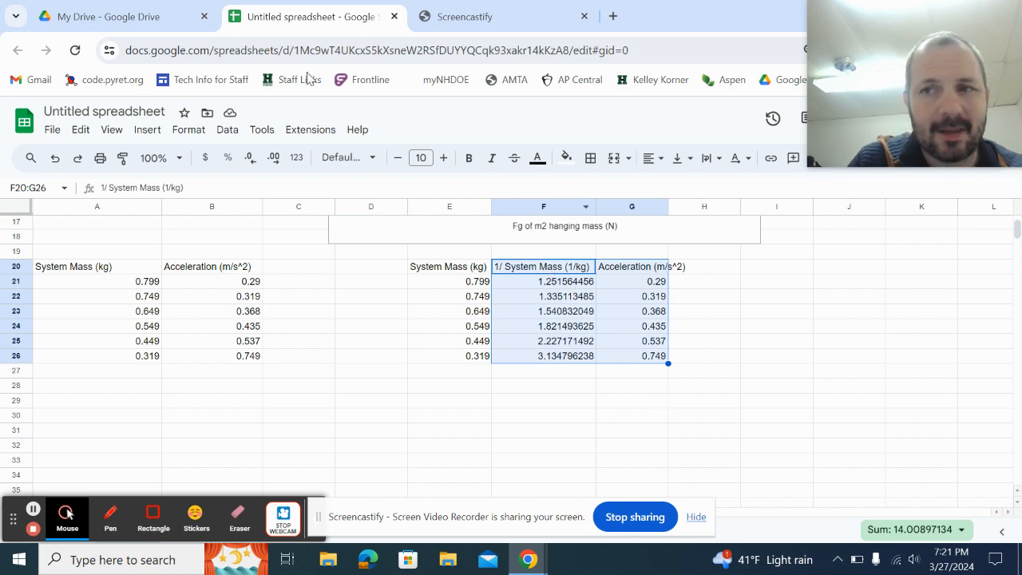
{"action": "left_click", "coordinate": [188, 130]}
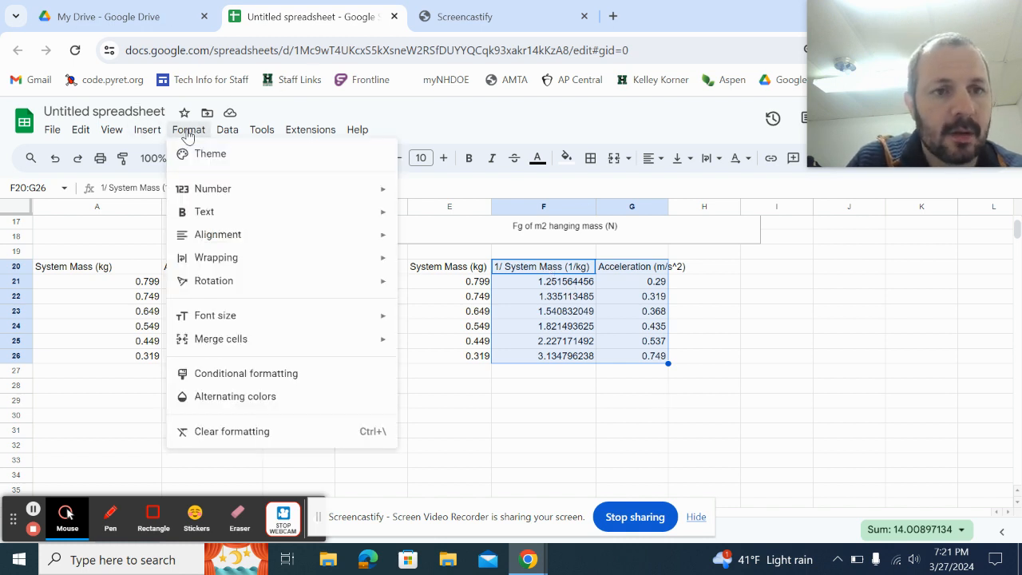
{"action": "key", "text": "Escape"}
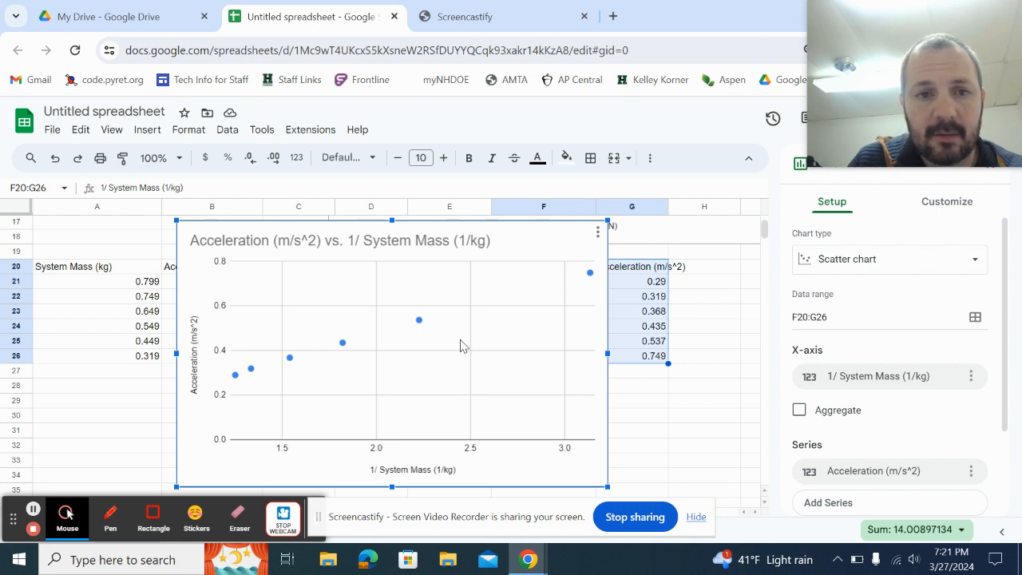
Add a linear trendline labelled 0.242*x + -6.37E-03 with R² = 0.999, and widen the chart slightly.
{"action": "left_click", "coordinate": [419, 323]}
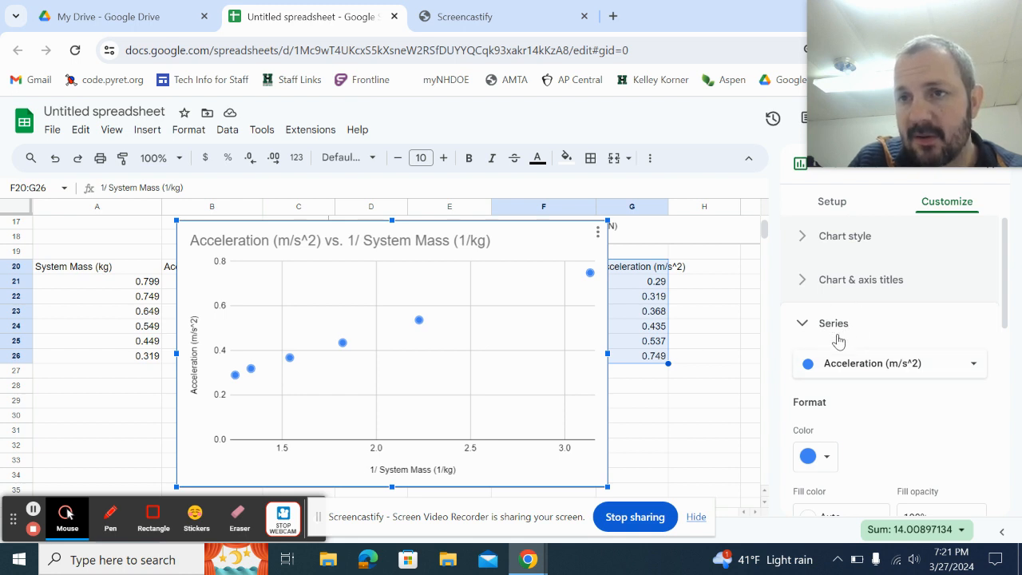
{"action": "scroll", "coordinate": [838, 341], "scroll_direction": "down", "scroll_amount": 5}
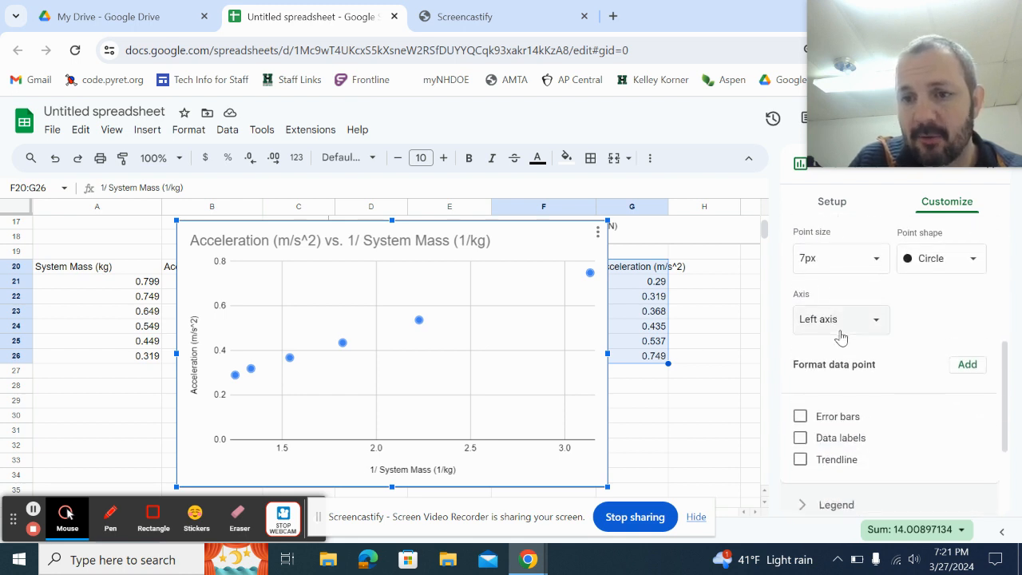
{"action": "left_click", "coordinate": [800, 381]}
{"action": "scroll", "coordinate": [838, 375], "scroll_direction": "down", "scroll_amount": 1}
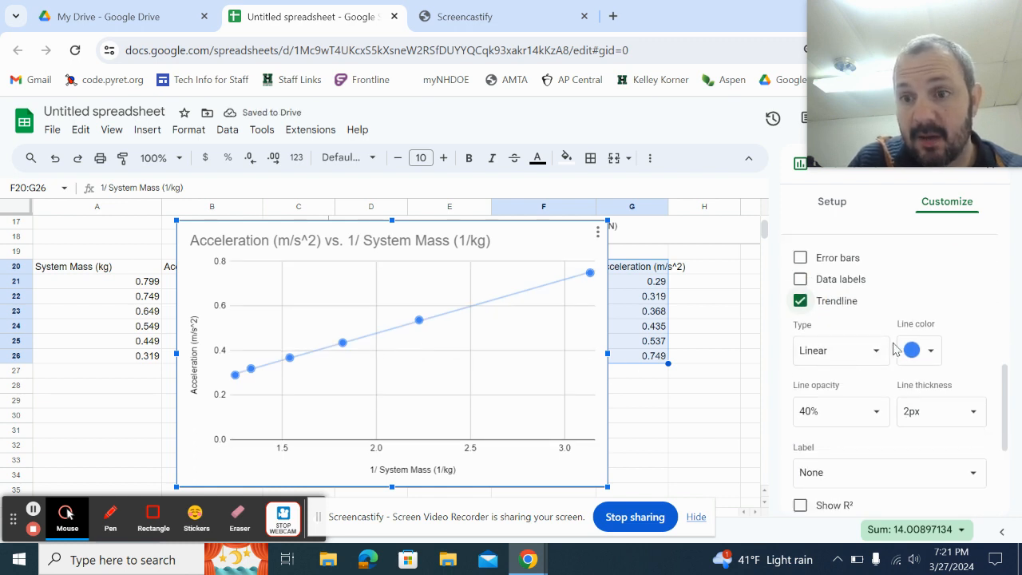
{"action": "scroll", "coordinate": [887, 359], "scroll_direction": "down", "scroll_amount": 1}
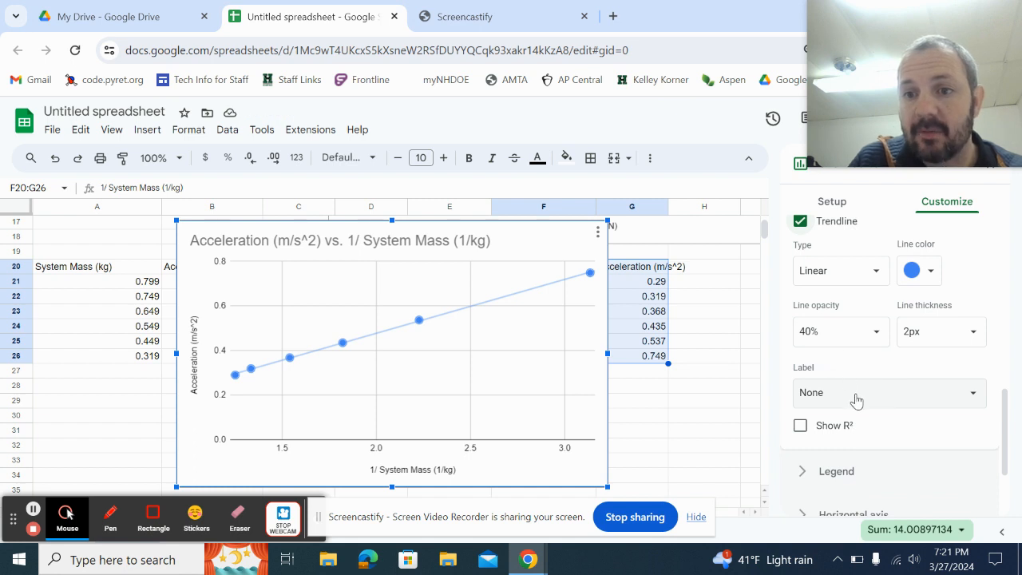
{"action": "left_click", "coordinate": [856, 399]}
{"action": "left_click", "coordinate": [844, 434]}
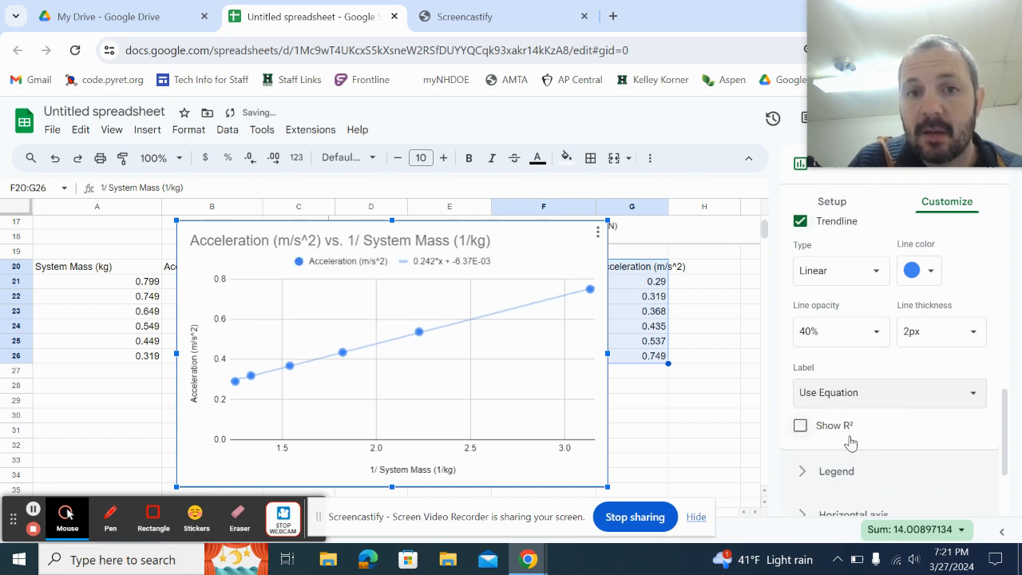
{"action": "scroll", "coordinate": [862, 423], "scroll_direction": "down", "scroll_amount": 2}
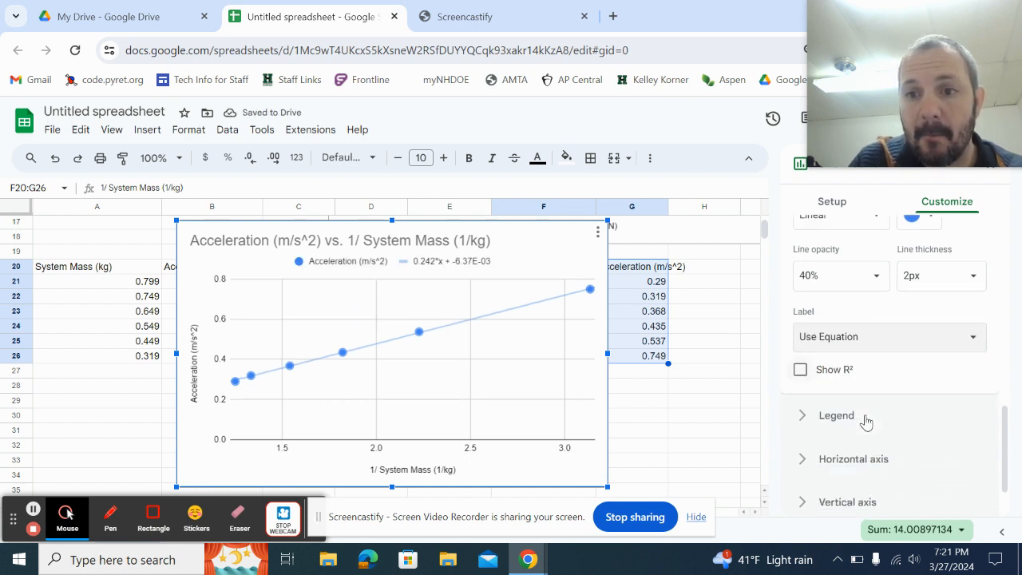
{"action": "left_click", "coordinate": [801, 302]}
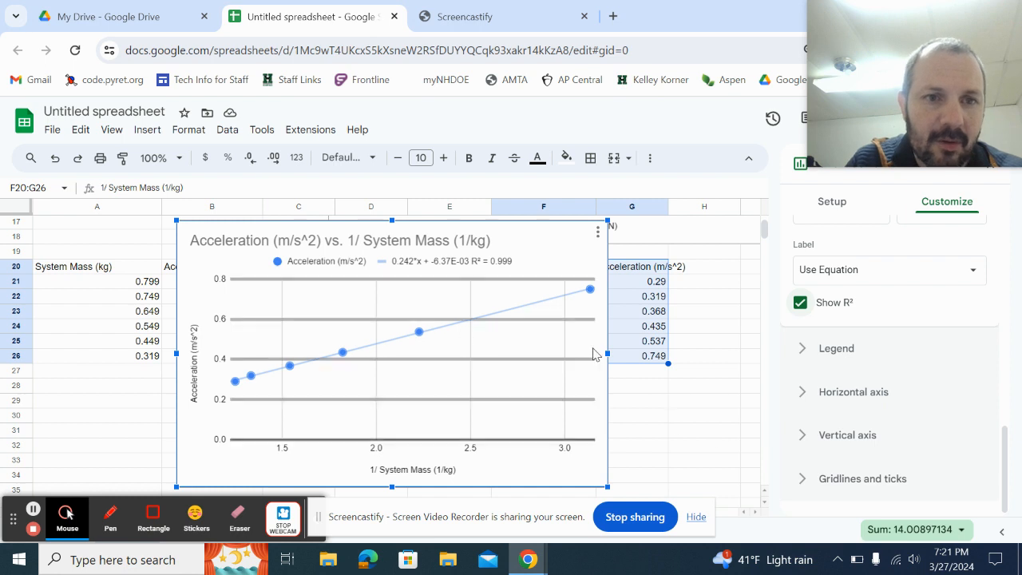
{"action": "left_click_drag", "start_coordinate": [607, 483], "coordinate": [612, 486]}
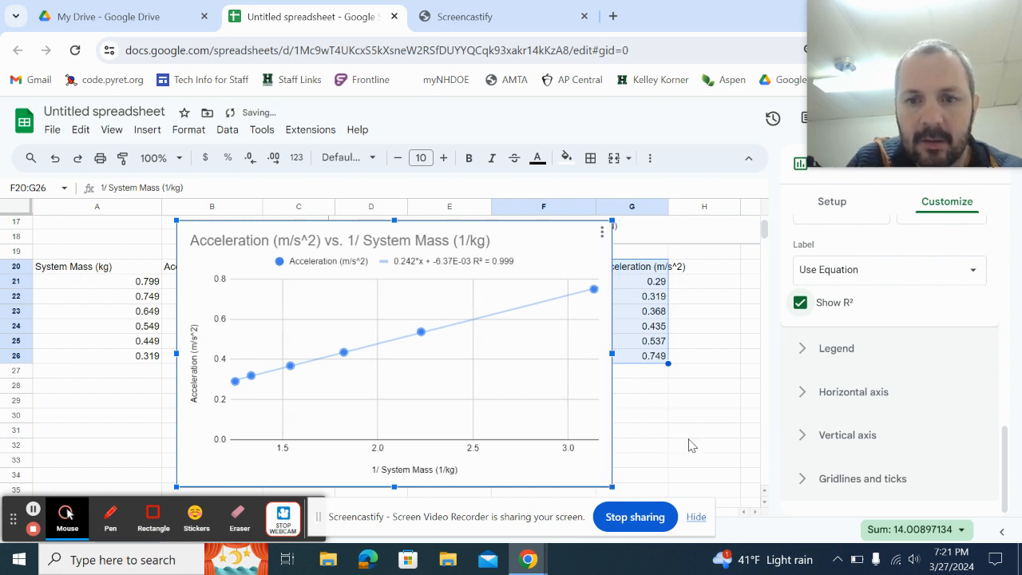
{"action": "scroll", "coordinate": [915, 364], "scroll_direction": "up", "scroll_amount": 10}
Close the Chart editor for the 1/ System Mass chart.
{"action": "mouse_move", "coordinate": [908, 44]}
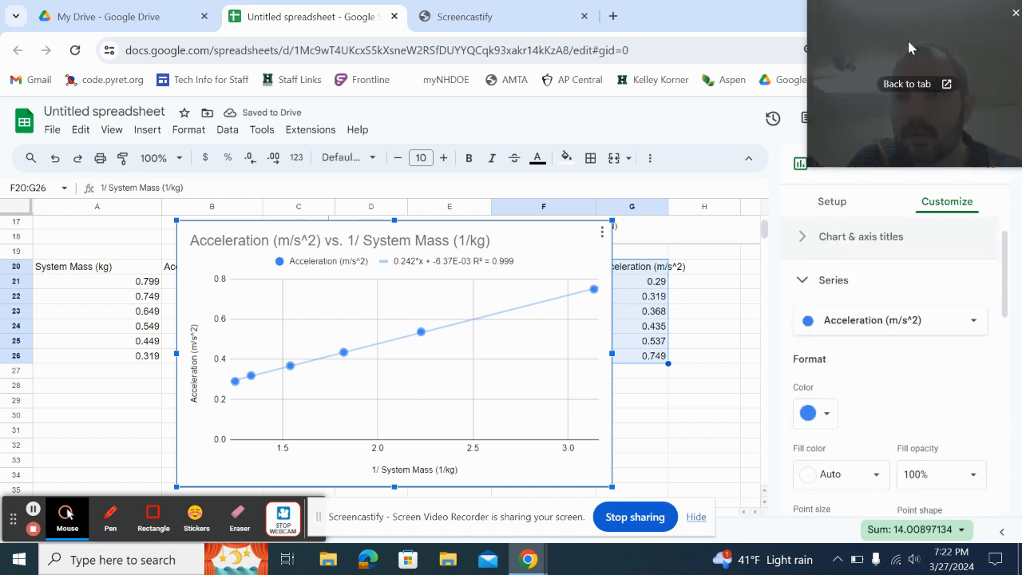
{"action": "left_click_drag", "start_coordinate": [900, 50], "coordinate": [890, 453]}
{"action": "left_click", "coordinate": [990, 164]}
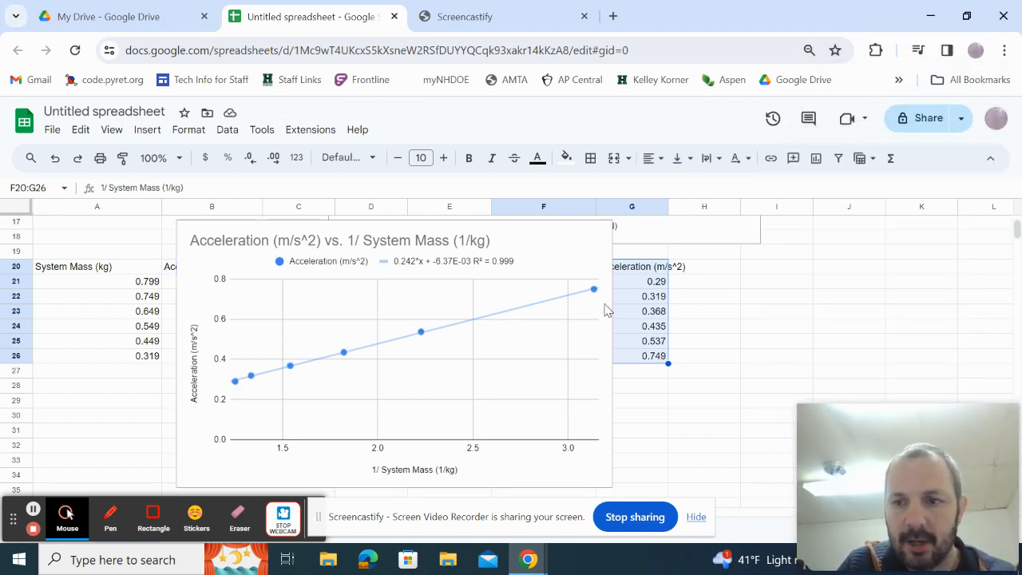
{"action": "scroll", "coordinate": [622, 322], "scroll_direction": "up", "scroll_amount": 2}
{"action": "scroll", "coordinate": [621, 322], "scroll_direction": "up", "scroll_amount": 4}
{"action": "scroll", "coordinate": [616, 326], "scroll_direction": "down", "scroll_amount": 4}
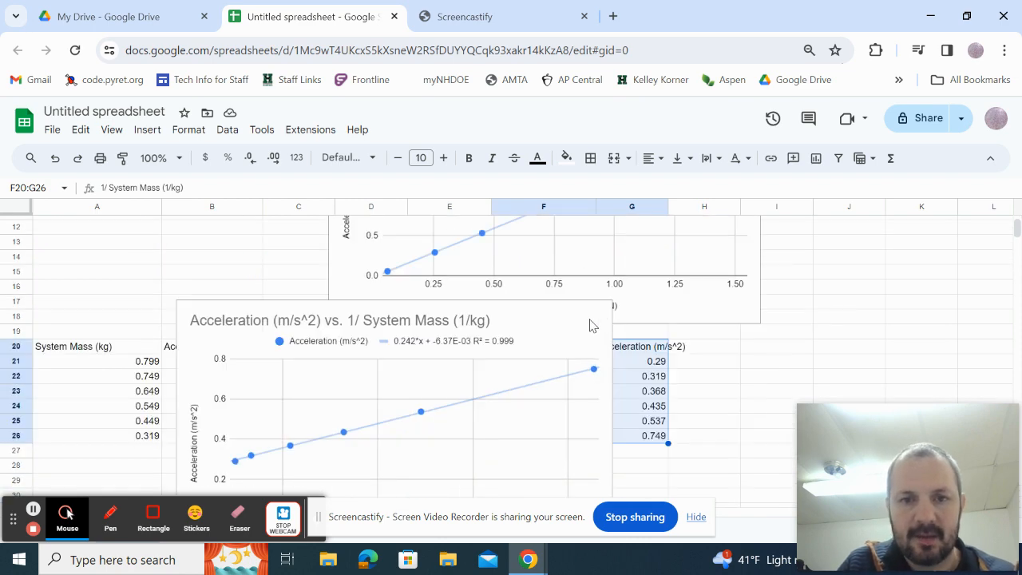
Move the chart right beneath the hanging-mass force chart, undoing an accidental data-block move.
{"action": "left_click", "coordinate": [553, 325]}
{"action": "left_click_drag", "start_coordinate": [534, 291], "coordinate": [590, 311]}
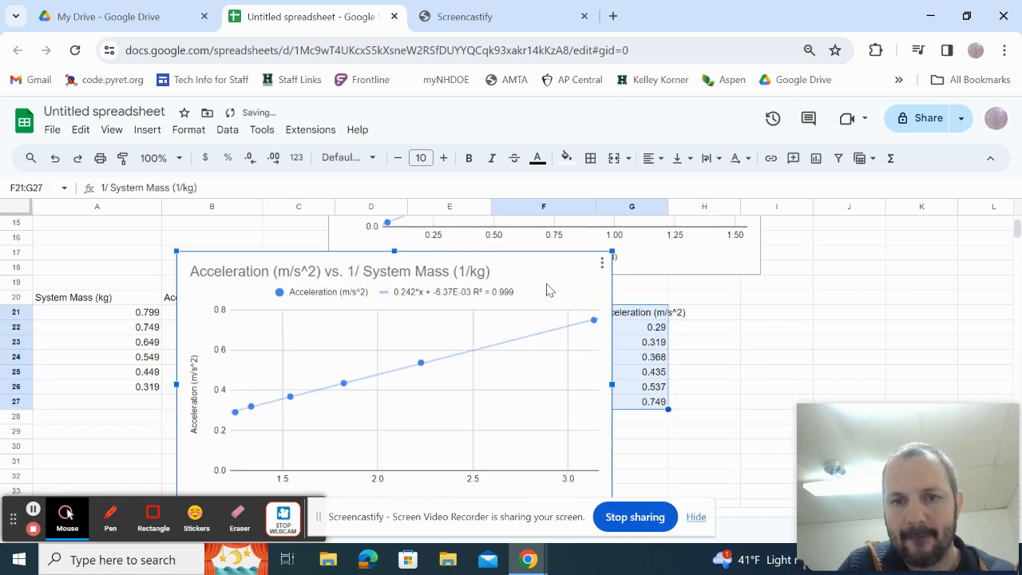
{"action": "left_click", "coordinate": [55, 157]}
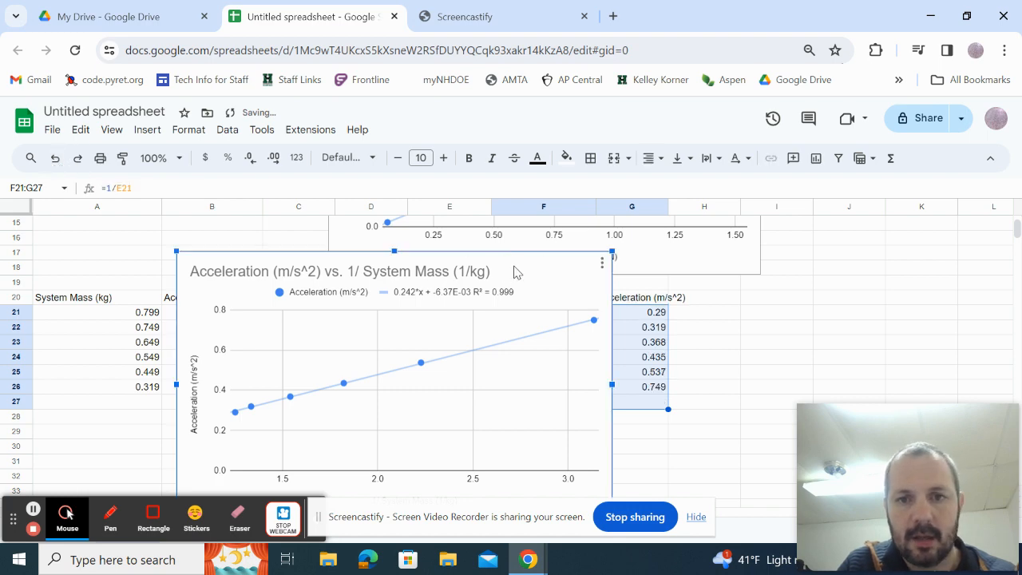
{"action": "left_click_drag", "start_coordinate": [515, 274], "coordinate": [683, 305]}
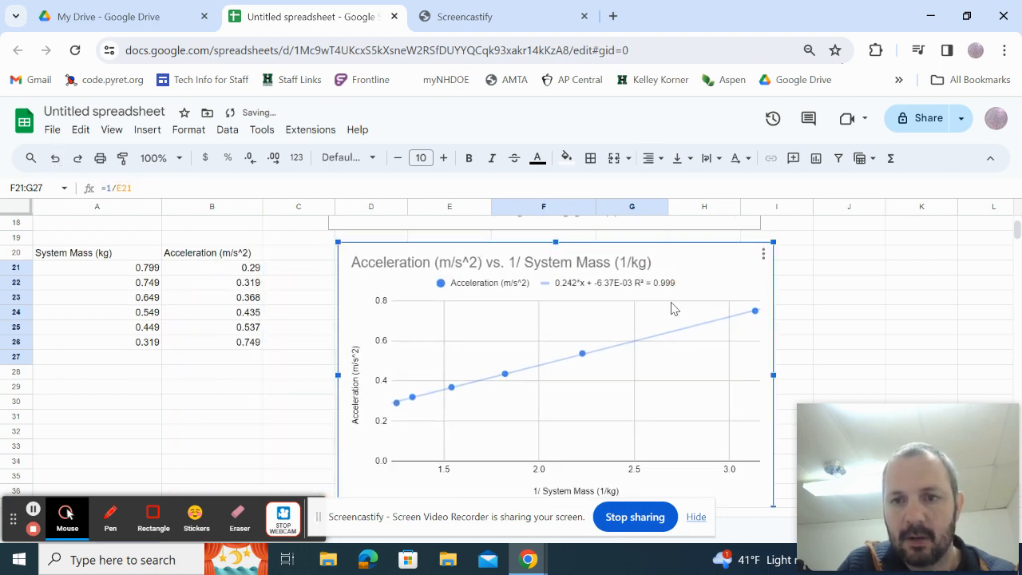
{"action": "scroll", "coordinate": [664, 296], "scroll_direction": "up", "scroll_amount": 3}
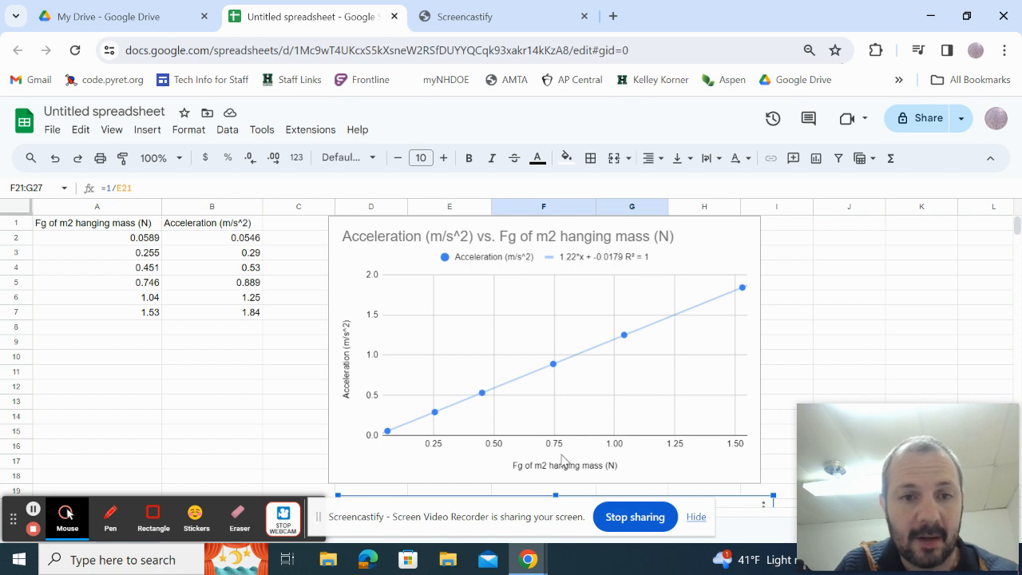
{"action": "scroll", "coordinate": [460, 331], "scroll_direction": "down", "scroll_amount": 5}
{"action": "scroll", "coordinate": [472, 341], "scroll_direction": "up", "scroll_amount": 2}
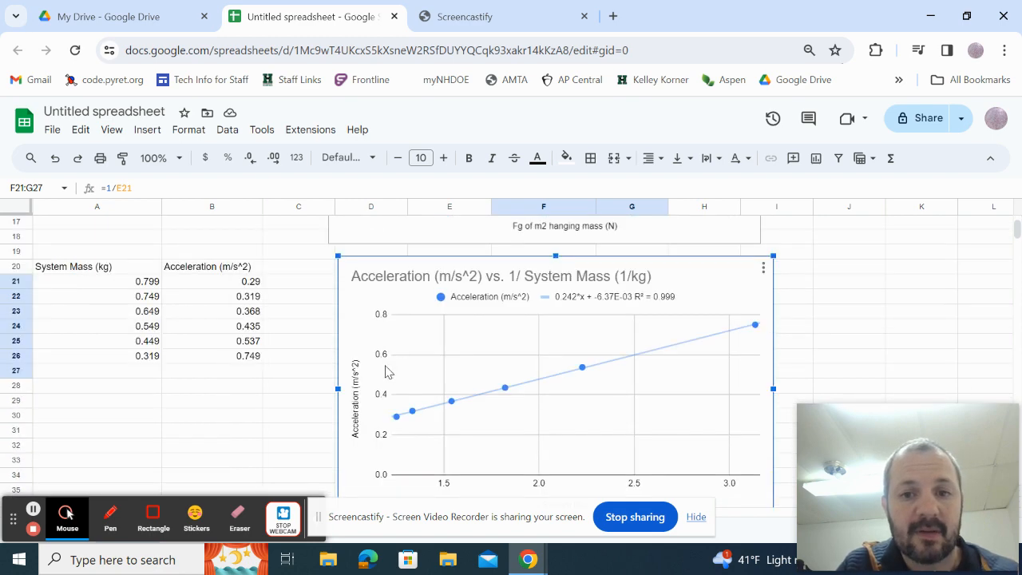
{"action": "scroll", "coordinate": [388, 370], "scroll_direction": "down", "scroll_amount": 1}
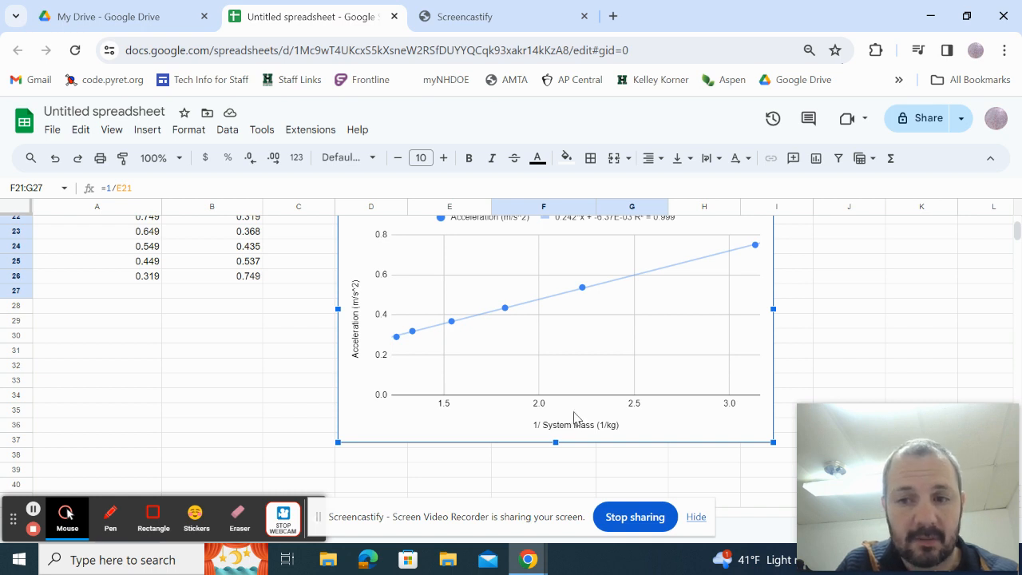
{"action": "scroll", "coordinate": [575, 416], "scroll_direction": "up", "scroll_amount": 1}
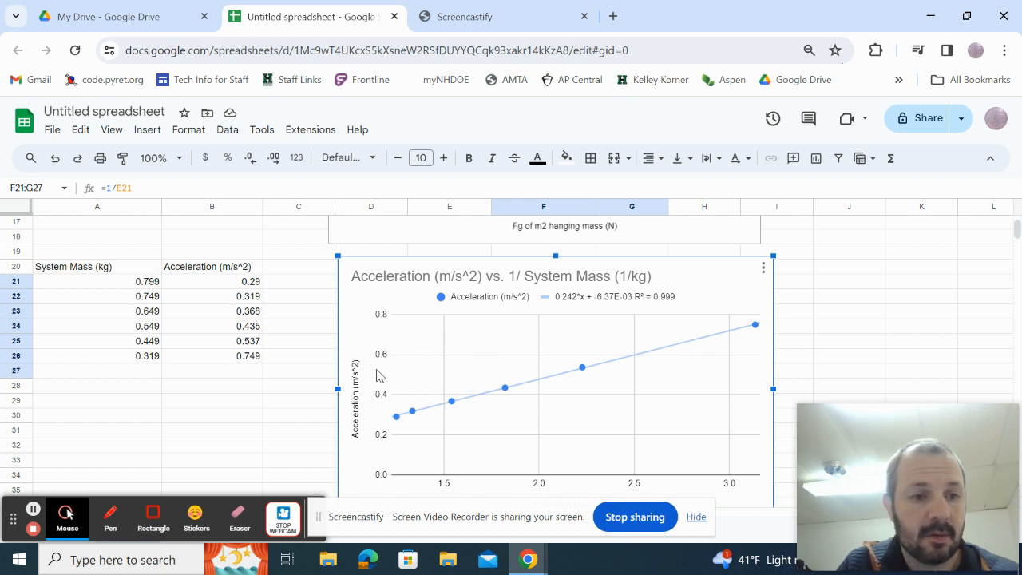
{"action": "scroll", "coordinate": [328, 428], "scroll_direction": "down", "scroll_amount": 1}
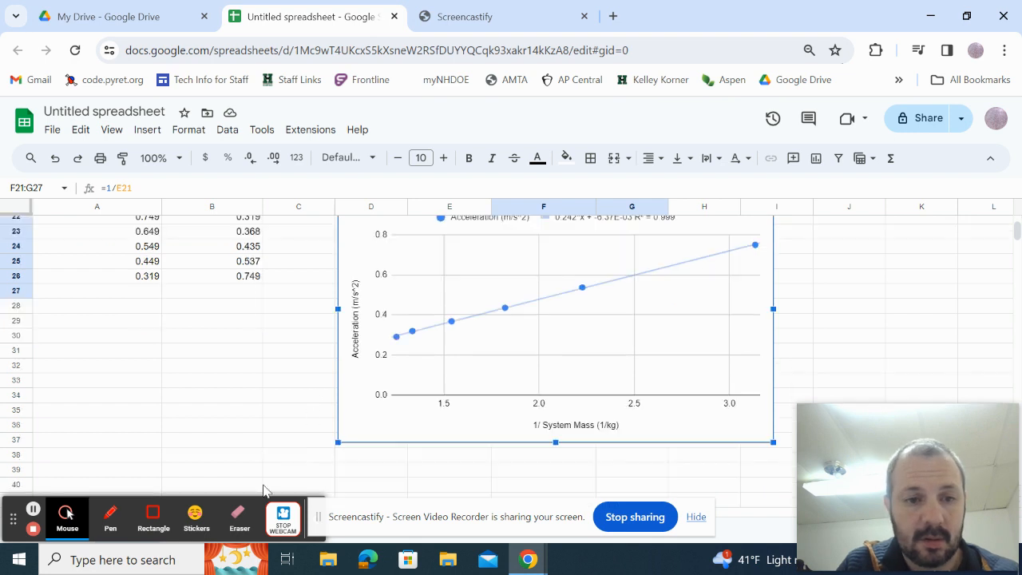